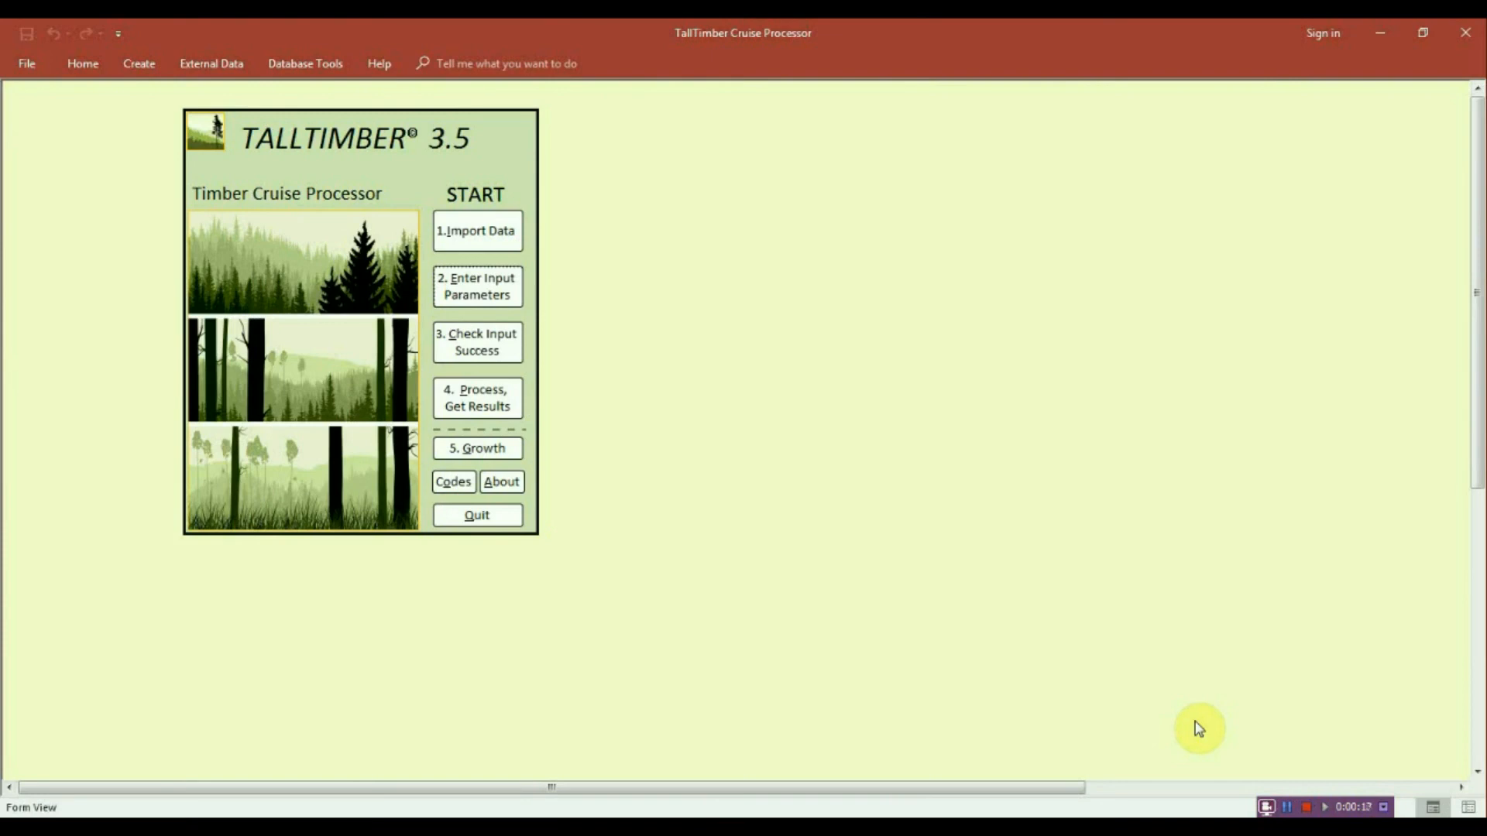
# Open the species codes, taper, weight and sorting settings from the input parameters and browse the species table.
pyautogui.click(497, 302)
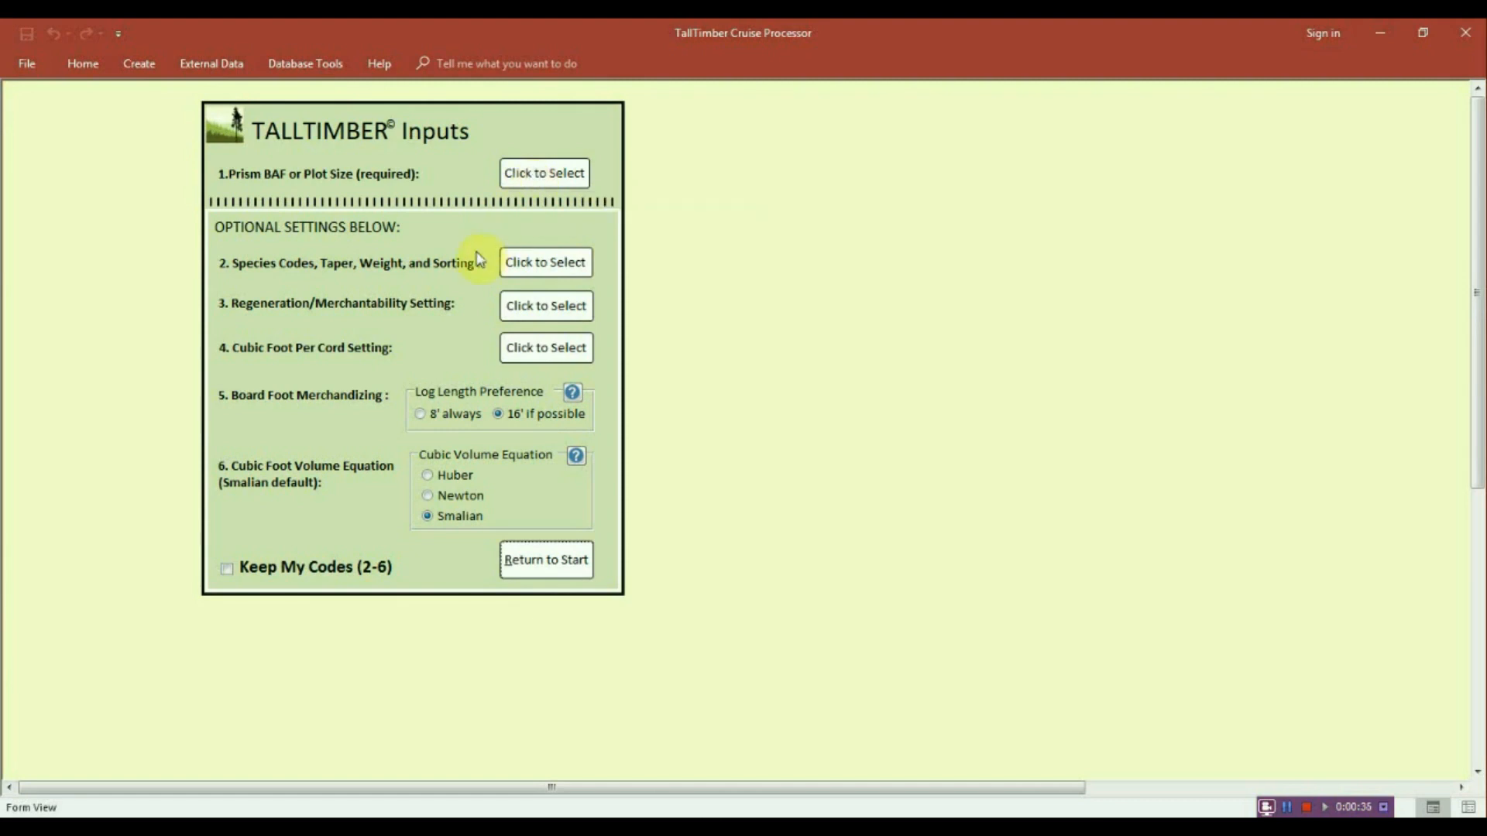
pyautogui.click(535, 279)
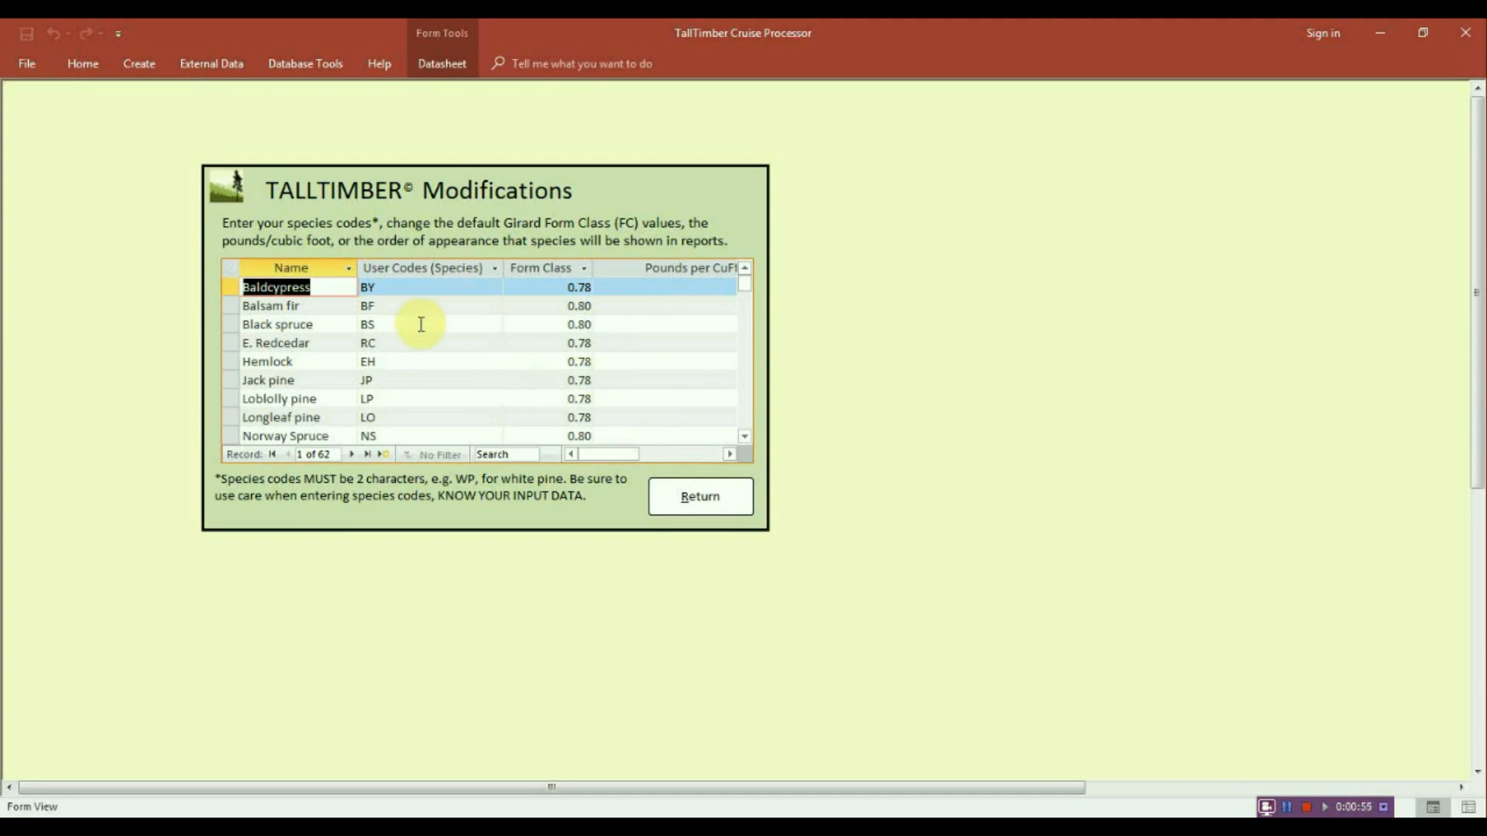
pyautogui.scroll(-1, 583, 399)
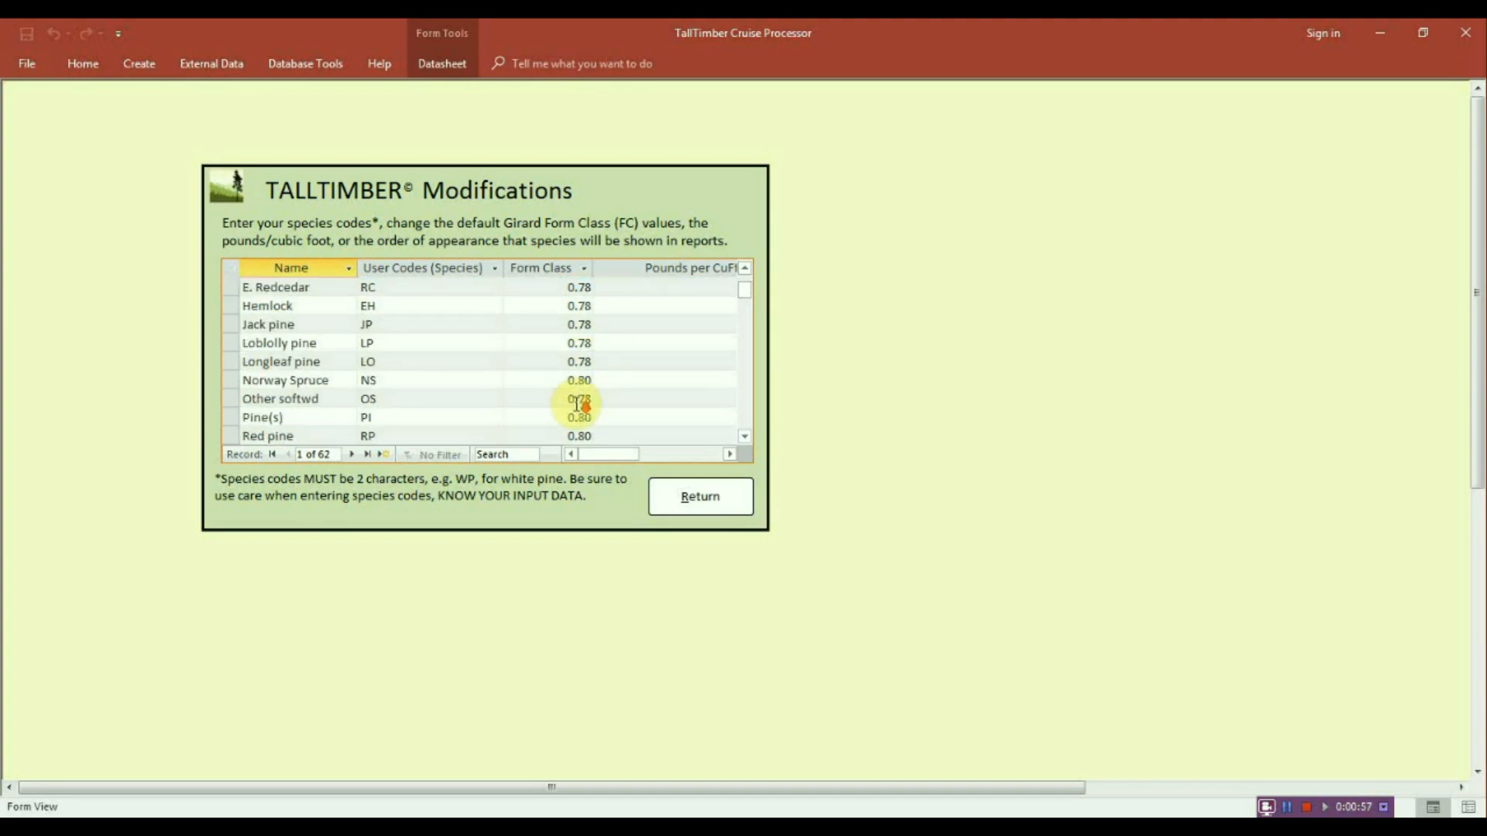
pyautogui.scroll(-1, 457, 371)
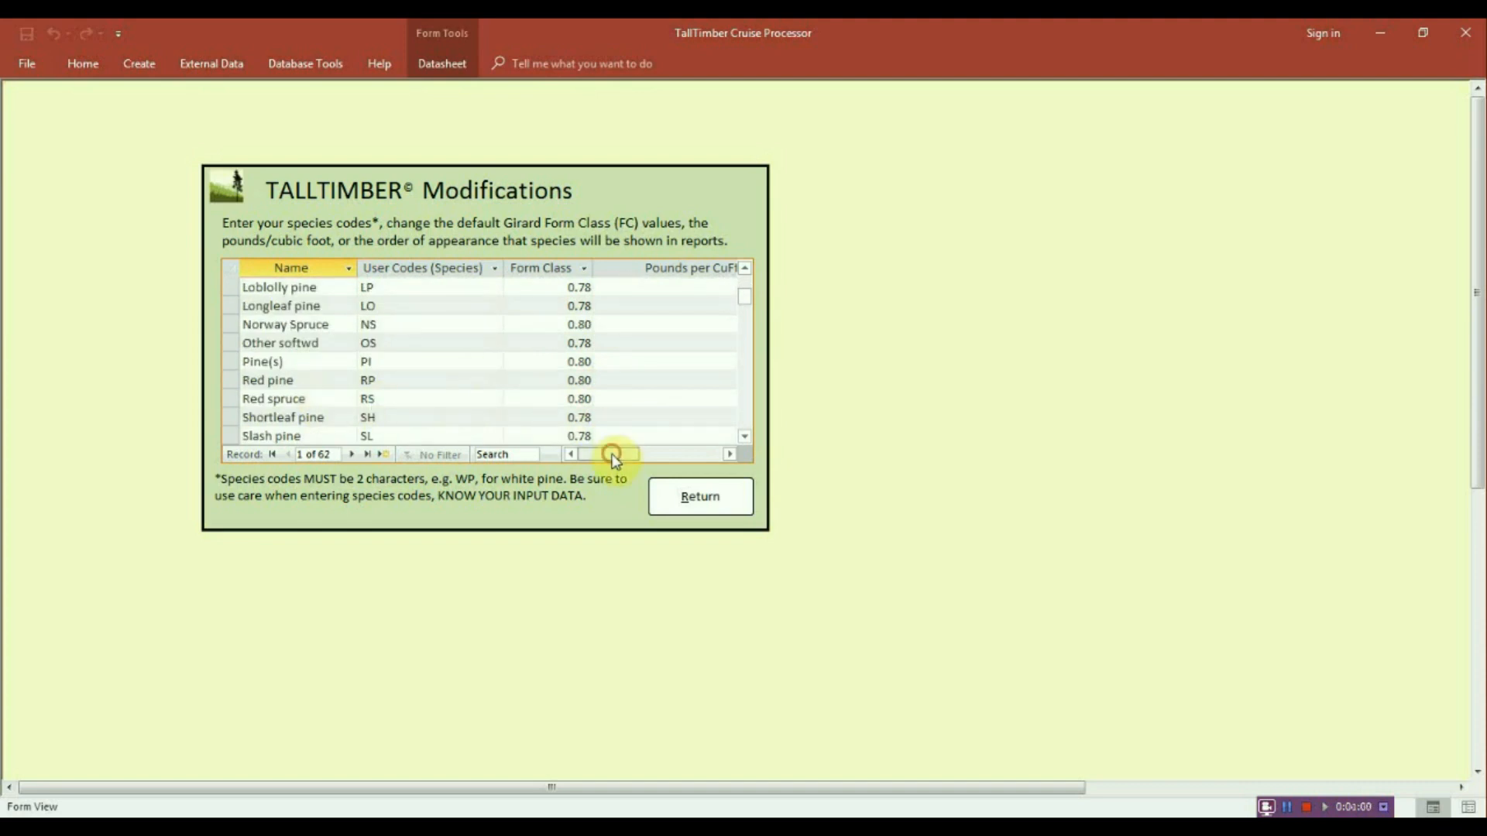
pyautogui.click(227, 397)
pyautogui.moveTo(609, 456)
pyautogui.mouseDown()
pyautogui.moveTo(667, 456)
pyautogui.moveTo(621, 461)
pyautogui.mouseUp()
# Find and select the Paper birch record, and examine its pounds per cubic foot and report order.
pyautogui.scroll(-1, 621, 365)
pyautogui.scroll(-5, 617, 368)
pyautogui.scroll(-4, 617, 367)
pyautogui.scroll(-1, 456, 389)
pyautogui.click(230, 380)
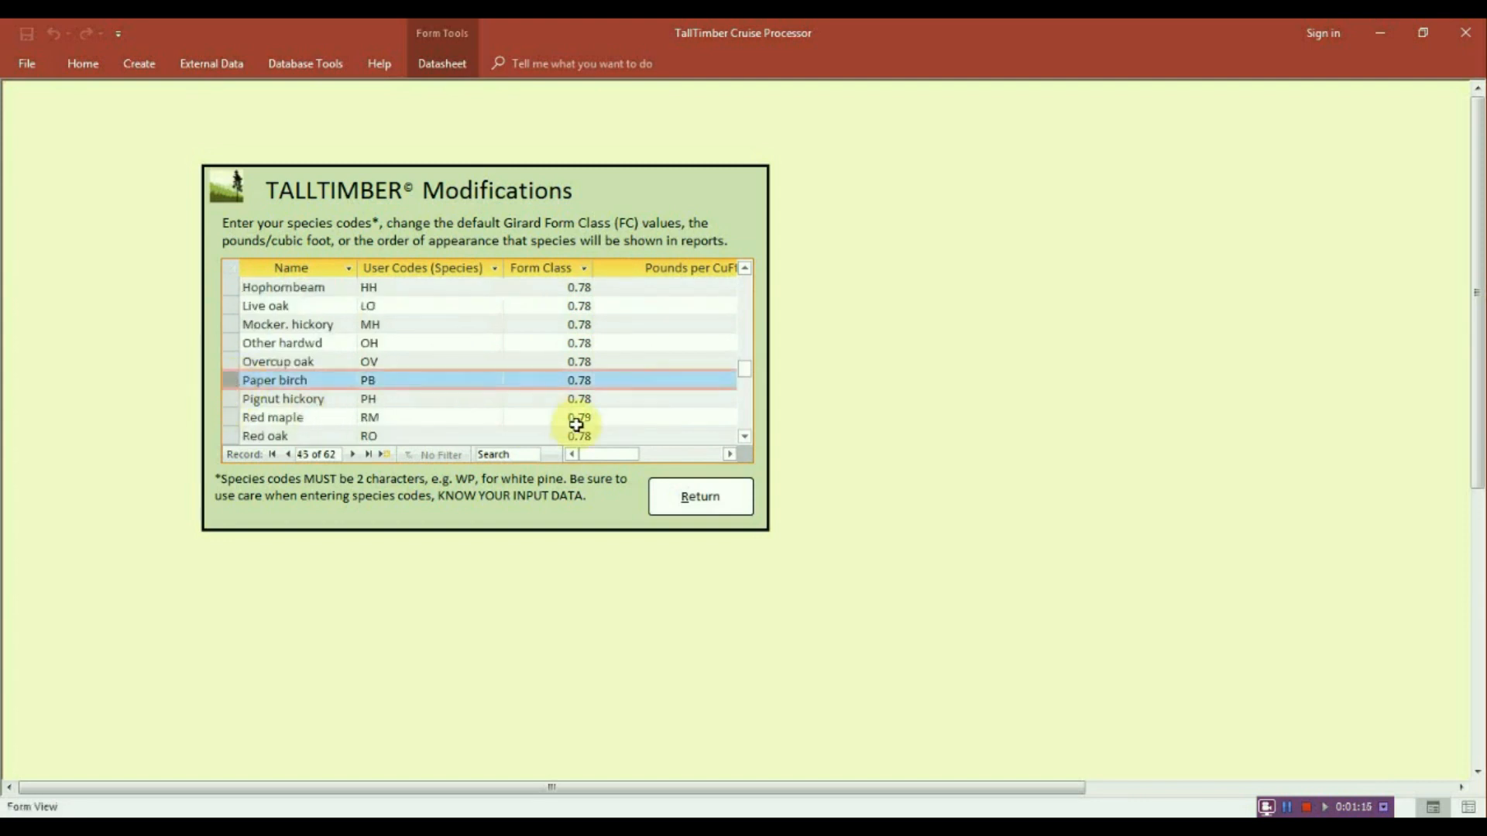
pyautogui.moveTo(597, 452); pyautogui.dragTo(635, 458)
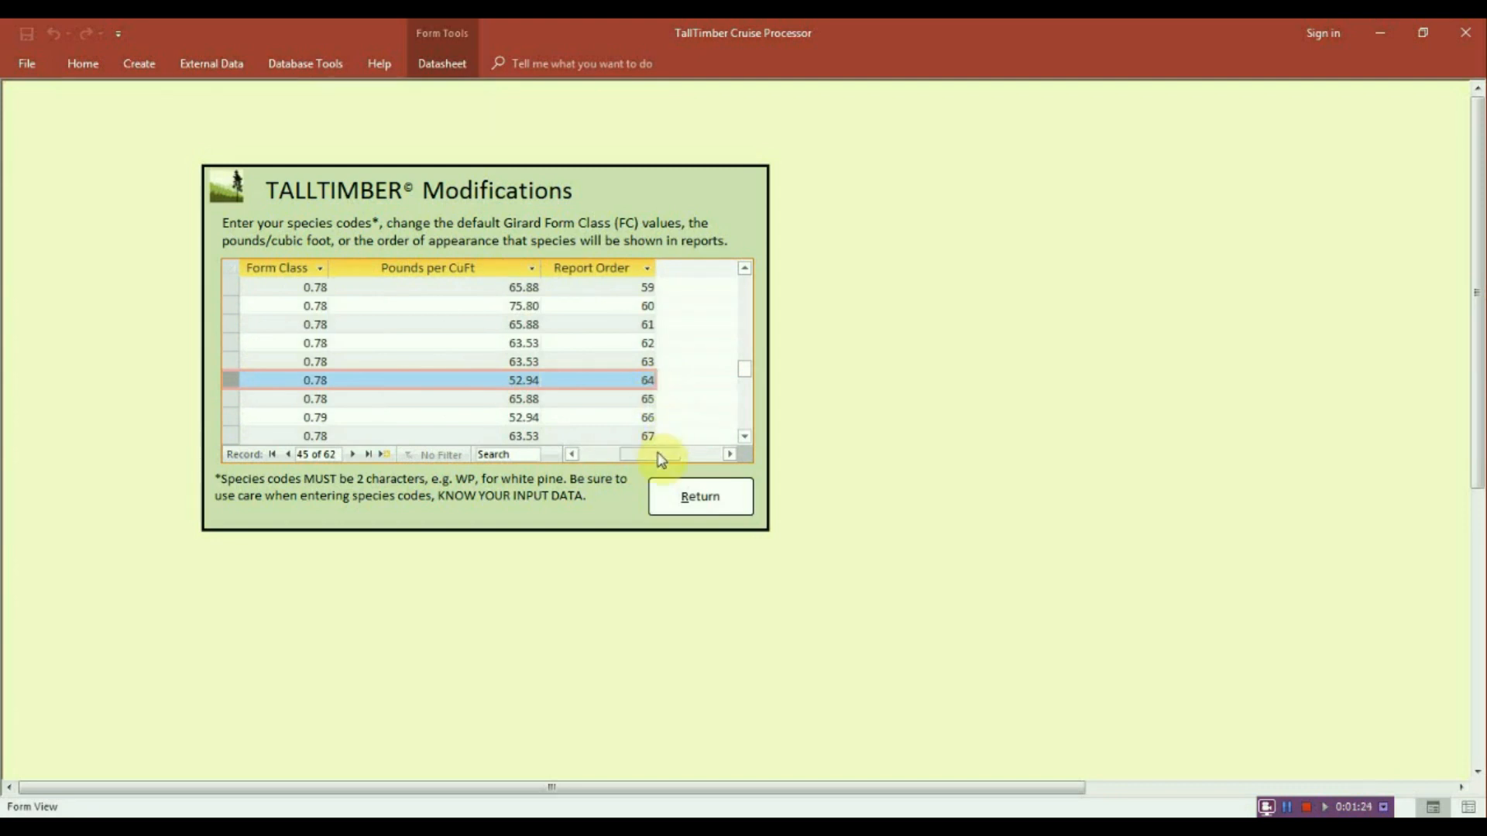
pyautogui.moveTo(649, 452); pyautogui.dragTo(611, 454)
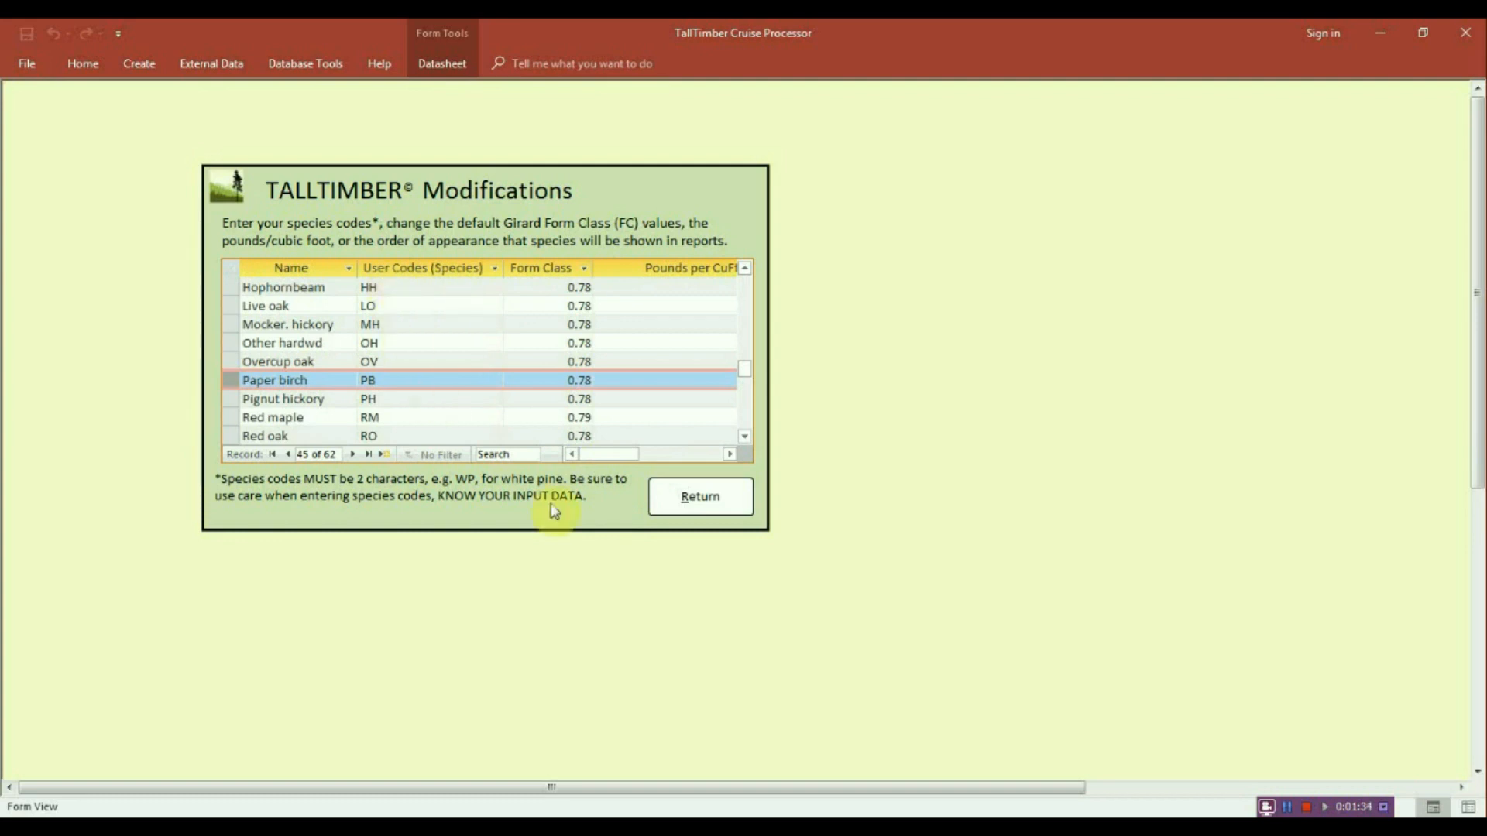
# Switch to the Spp Codes - 62 List.xlsx workbook in Excel and compare its Modified Density sheet with the User Codes sheet.
pyautogui.moveTo(700, 762)
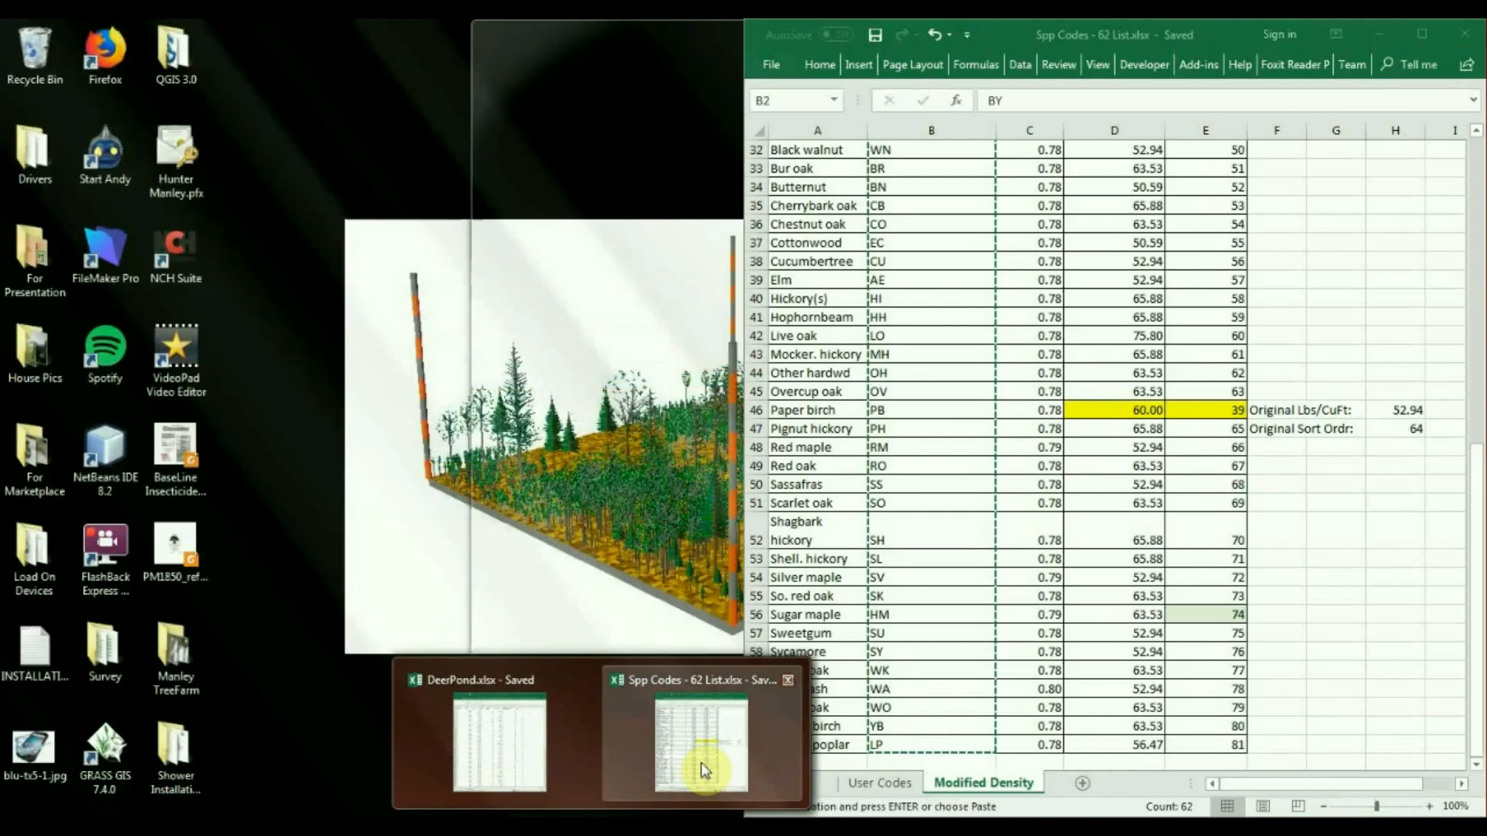
pyautogui.click(700, 762)
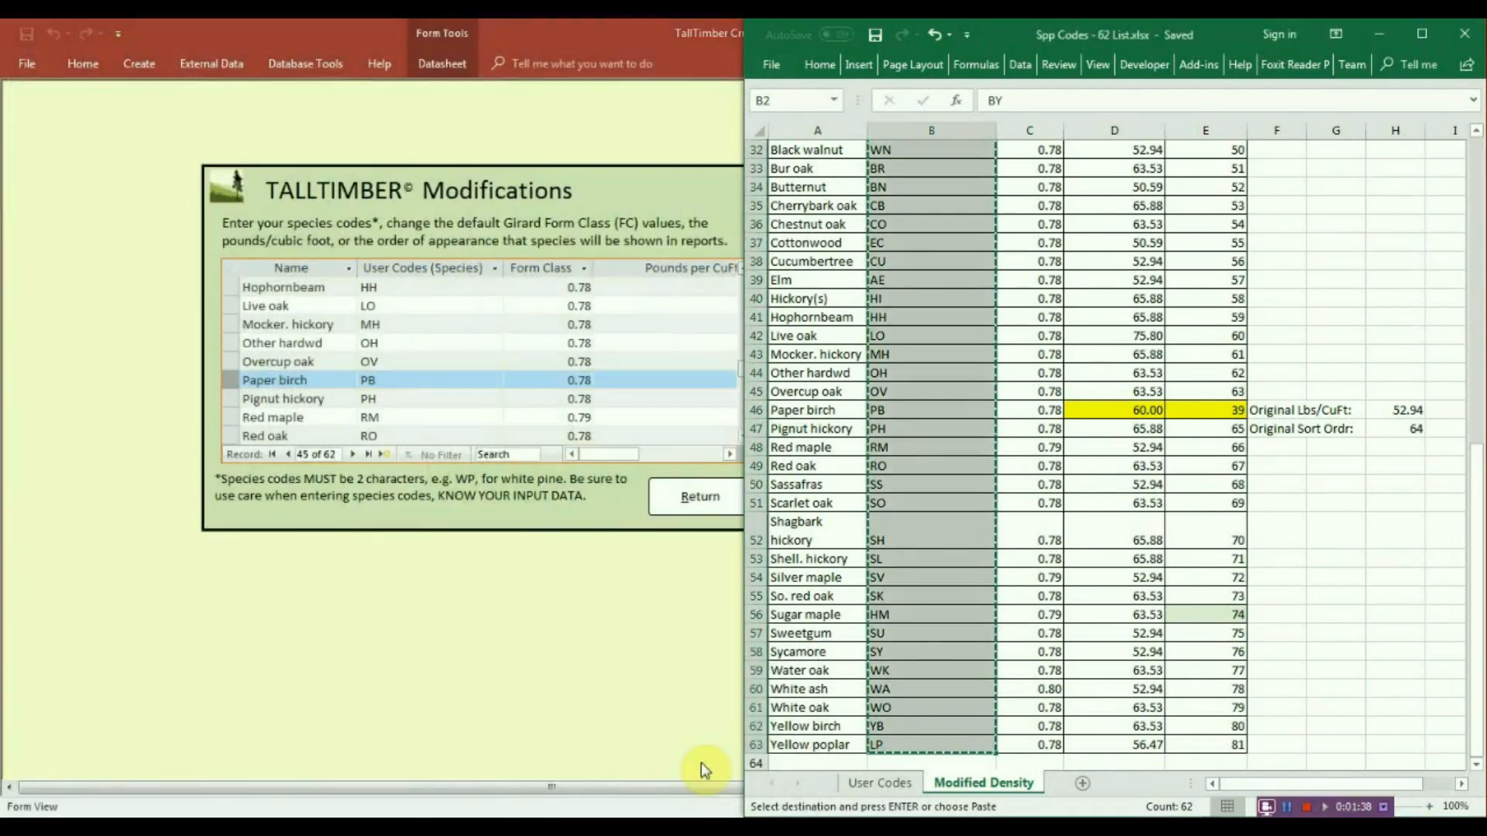
pyautogui.scroll(3, 1308, 507)
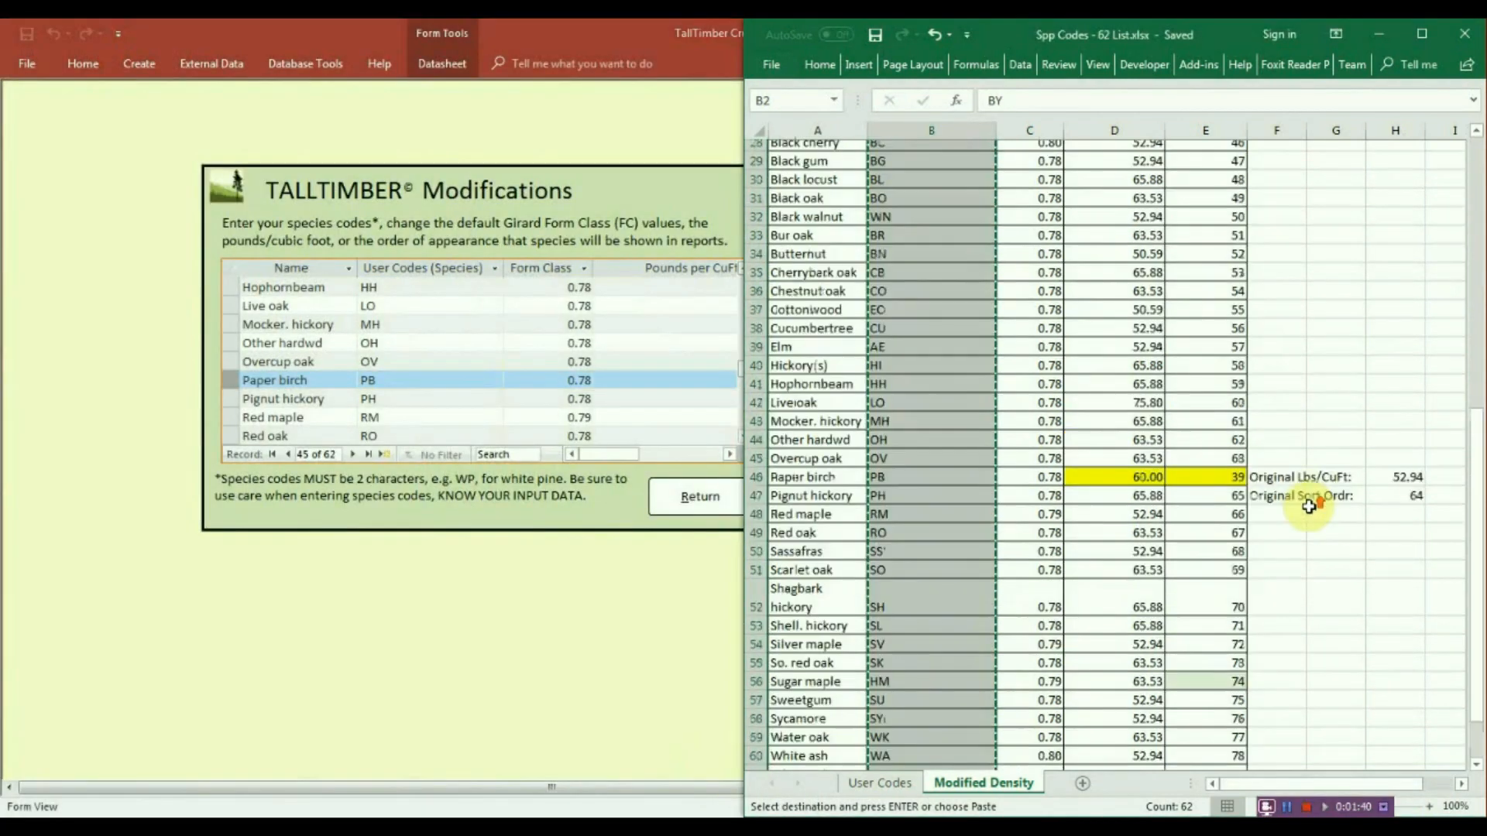
pyautogui.scroll(-1, 1087, 701)
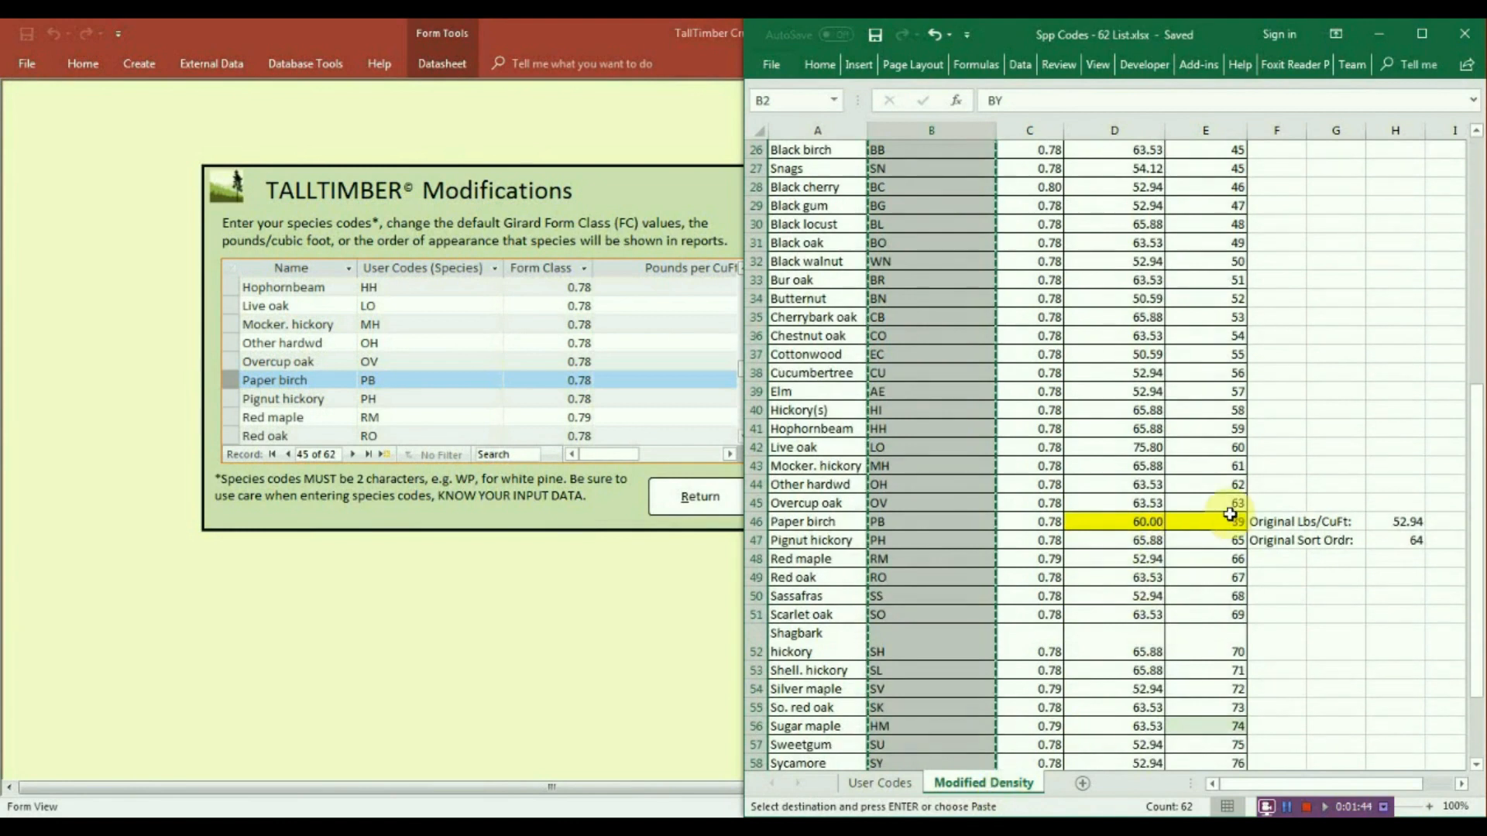
pyautogui.click(907, 785)
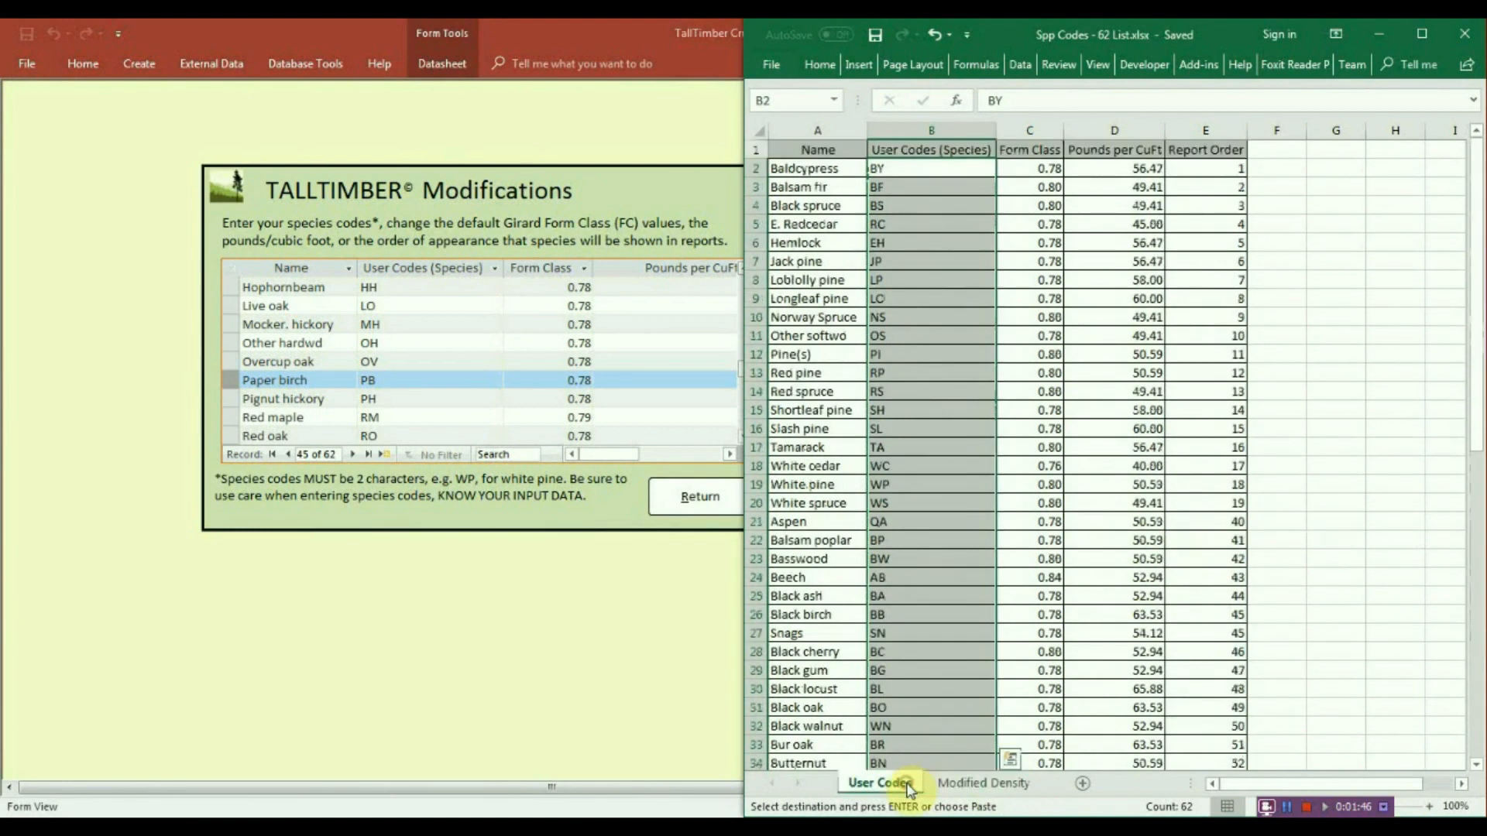
pyautogui.click(967, 792)
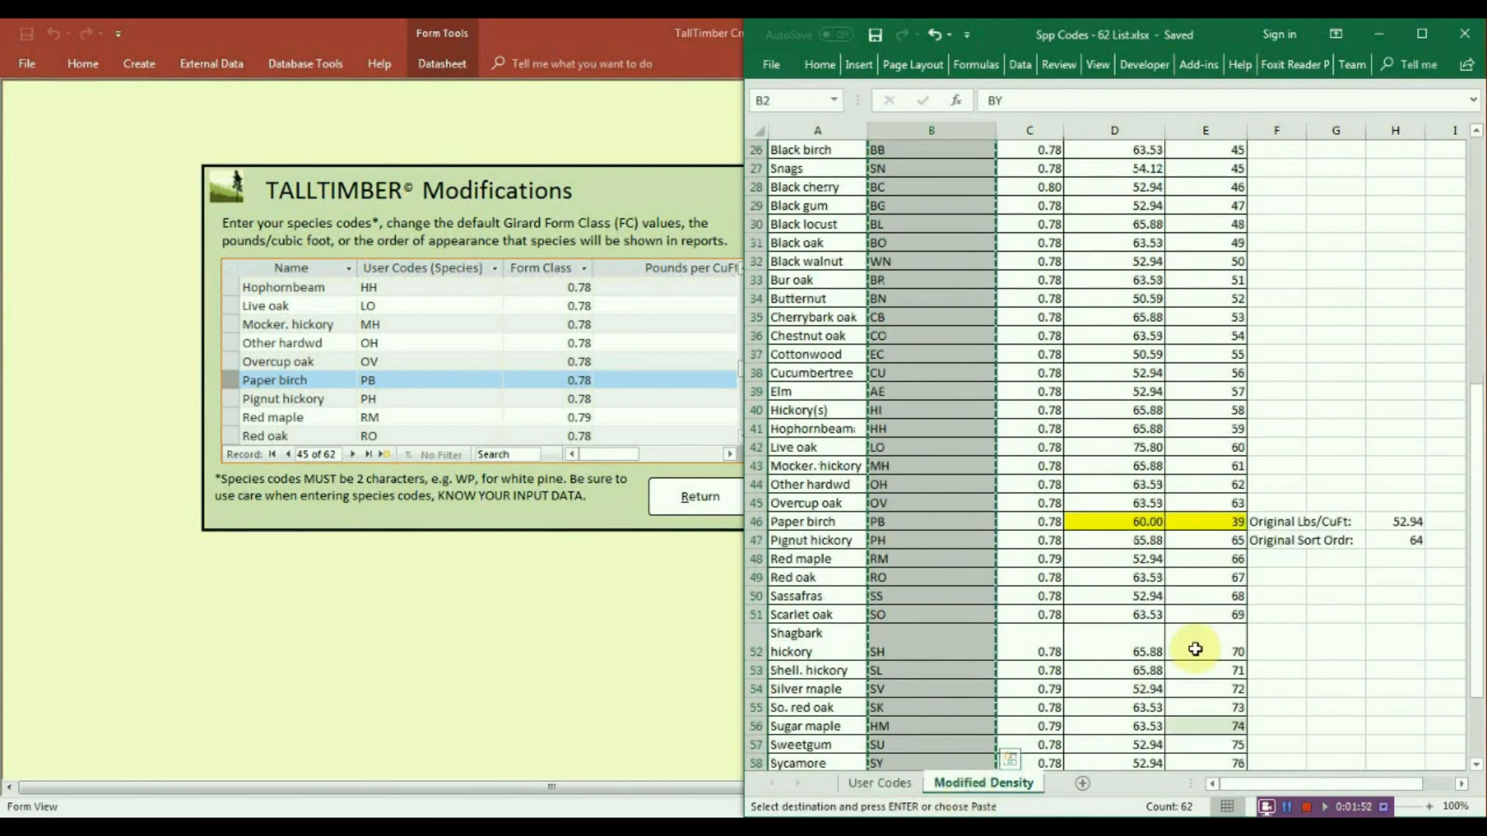
# Compare Red spruce's modified pounds per cubic foot and report order with the original values noted beside its row.
pyautogui.scroll(8, 1283, 614)
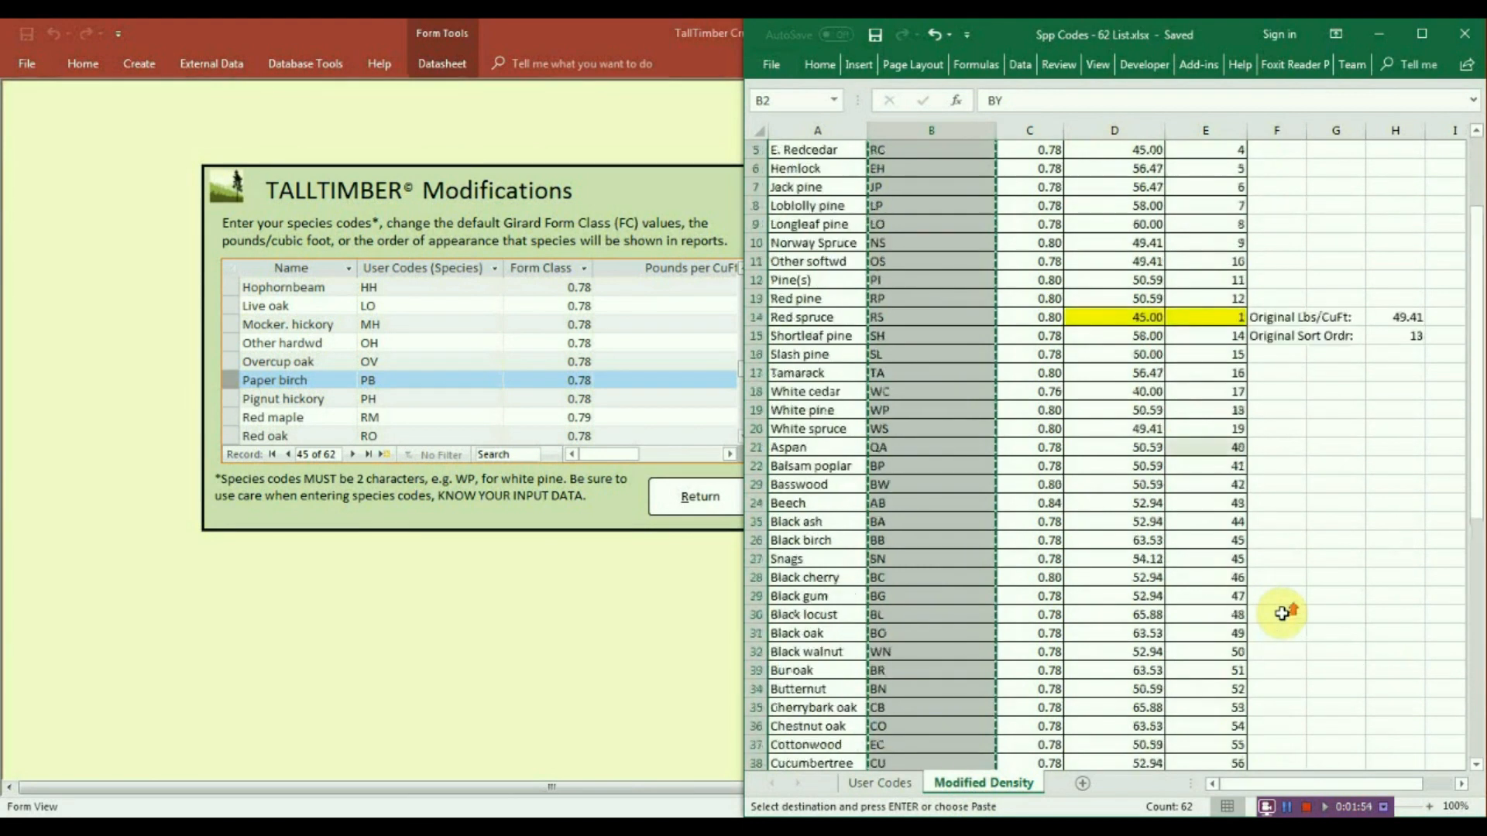
pyautogui.scroll(1, 1283, 614)
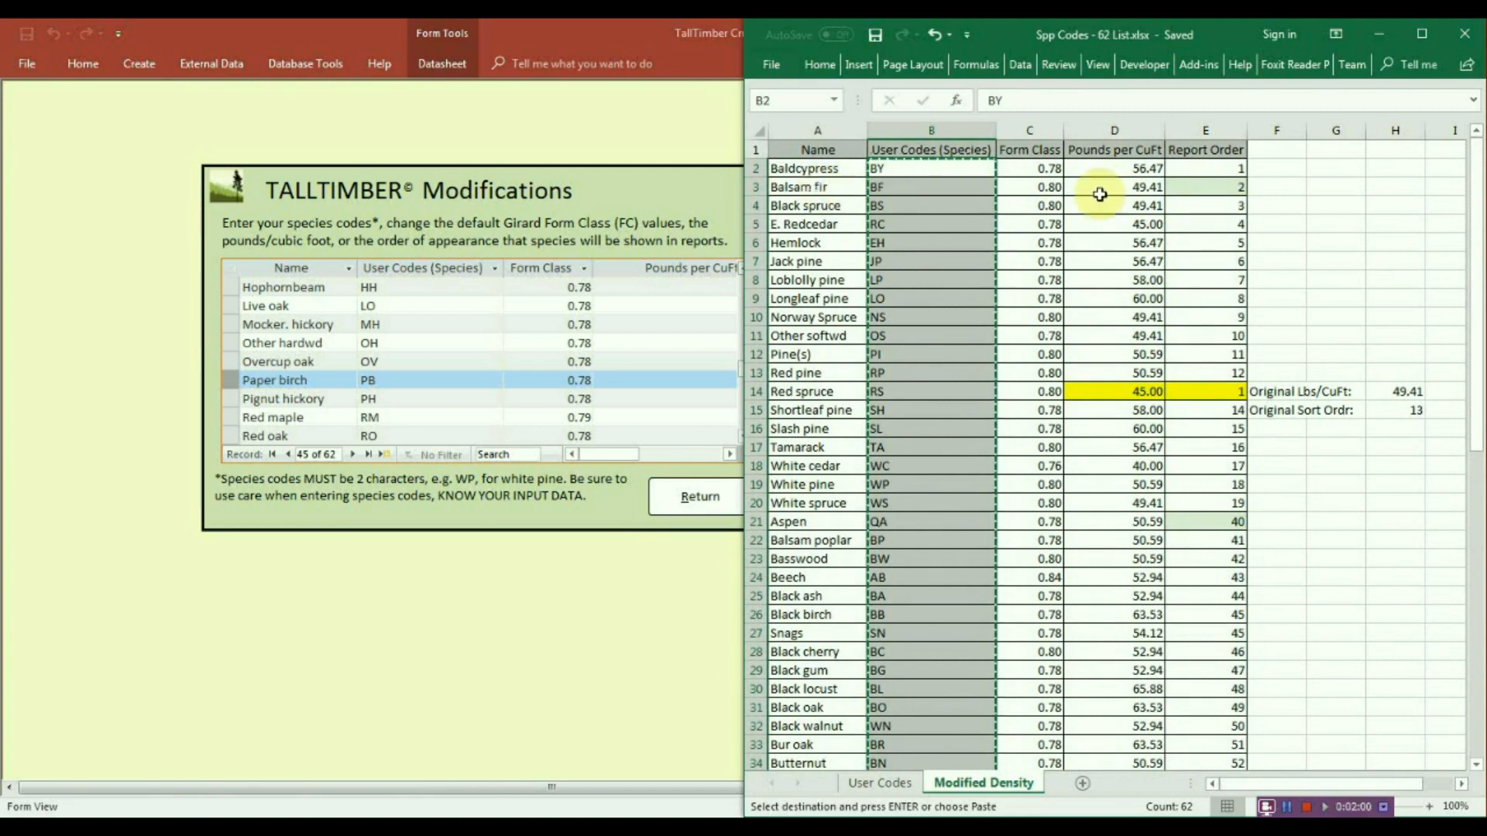
pyautogui.click(1204, 190)
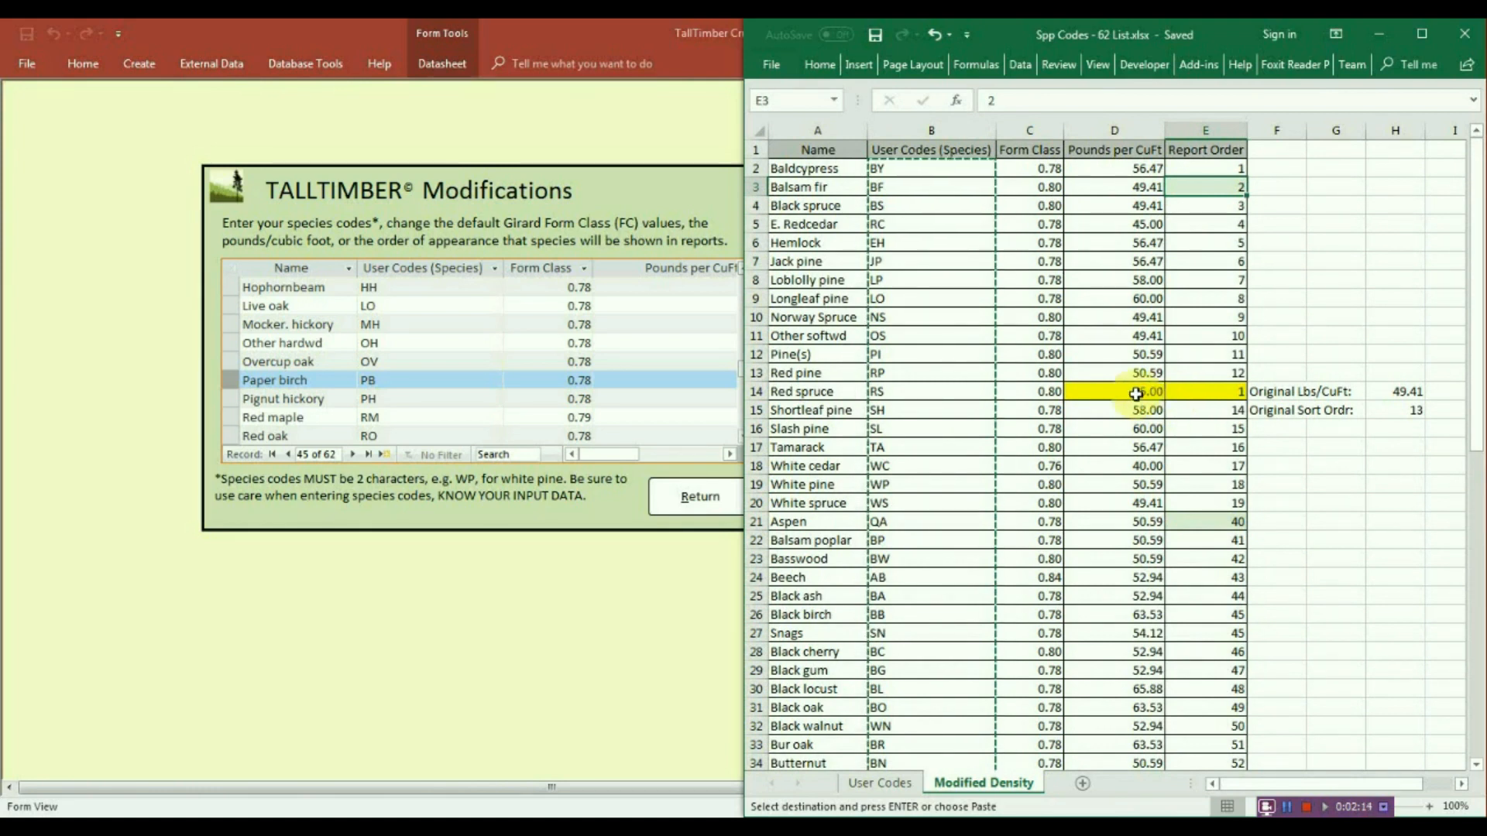
pyautogui.click(1106, 395)
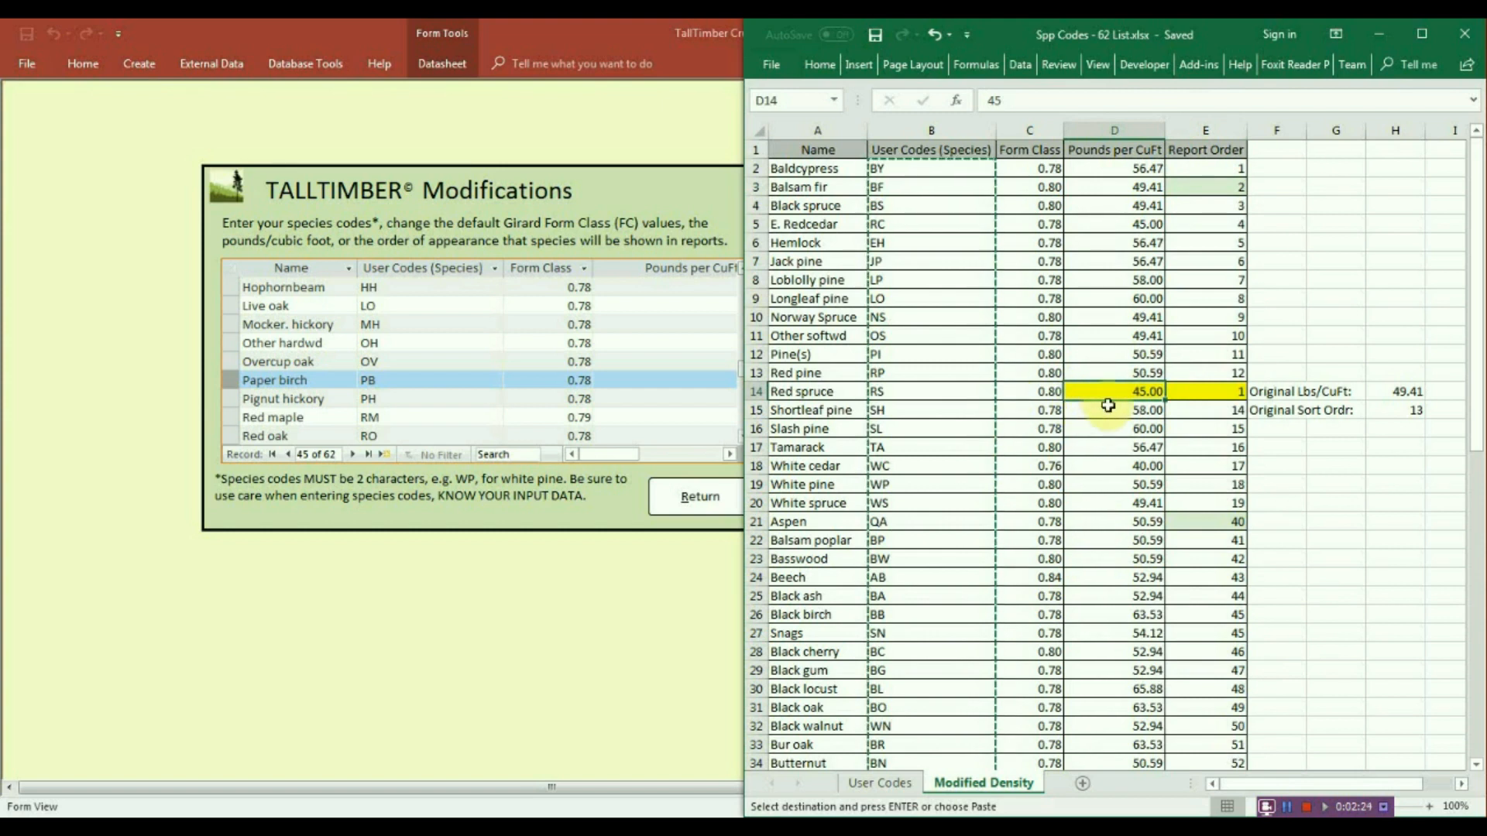
pyautogui.click(1423, 397)
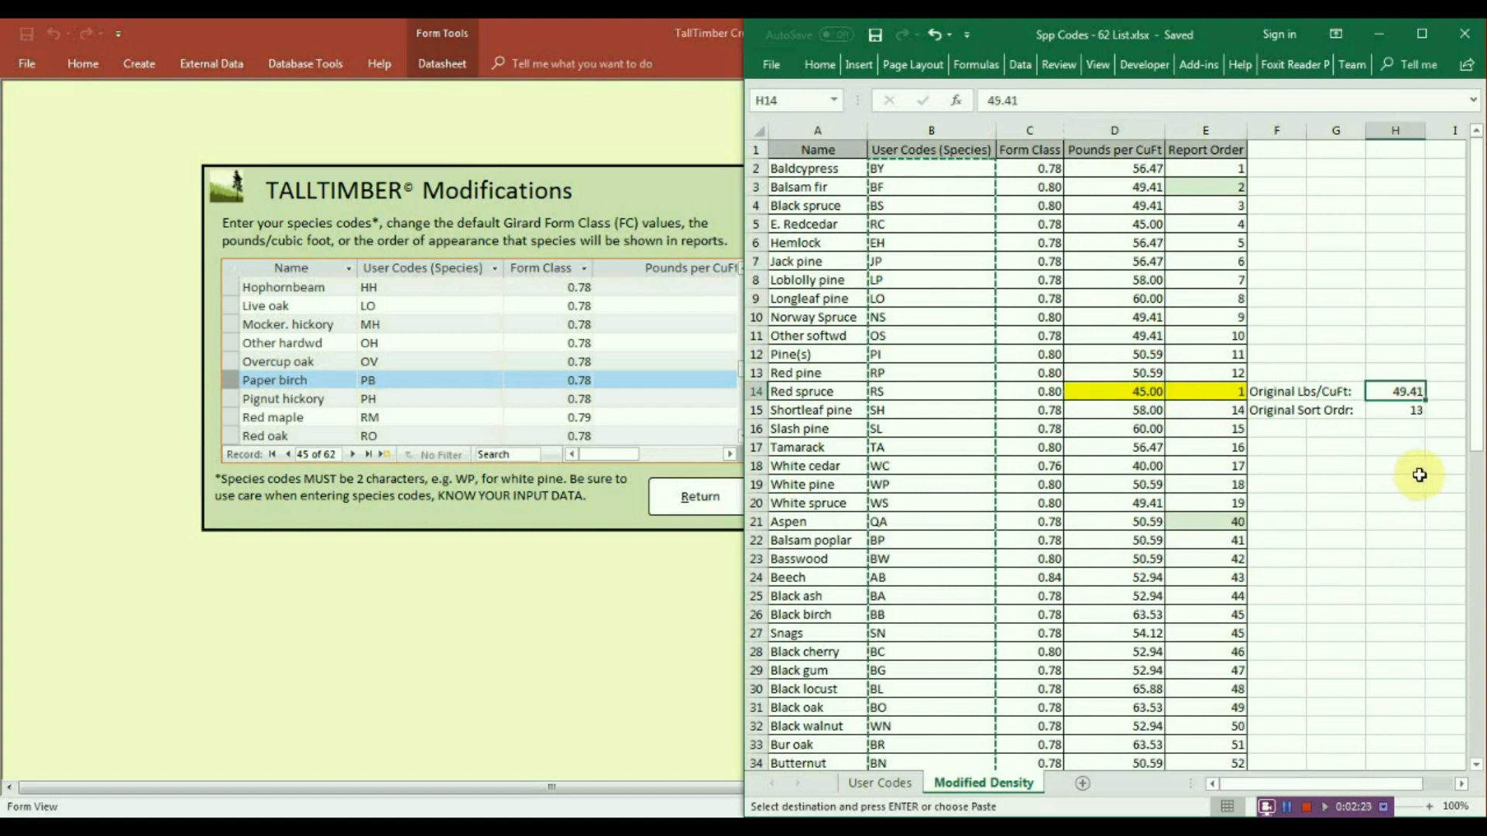
pyautogui.click(1115, 392)
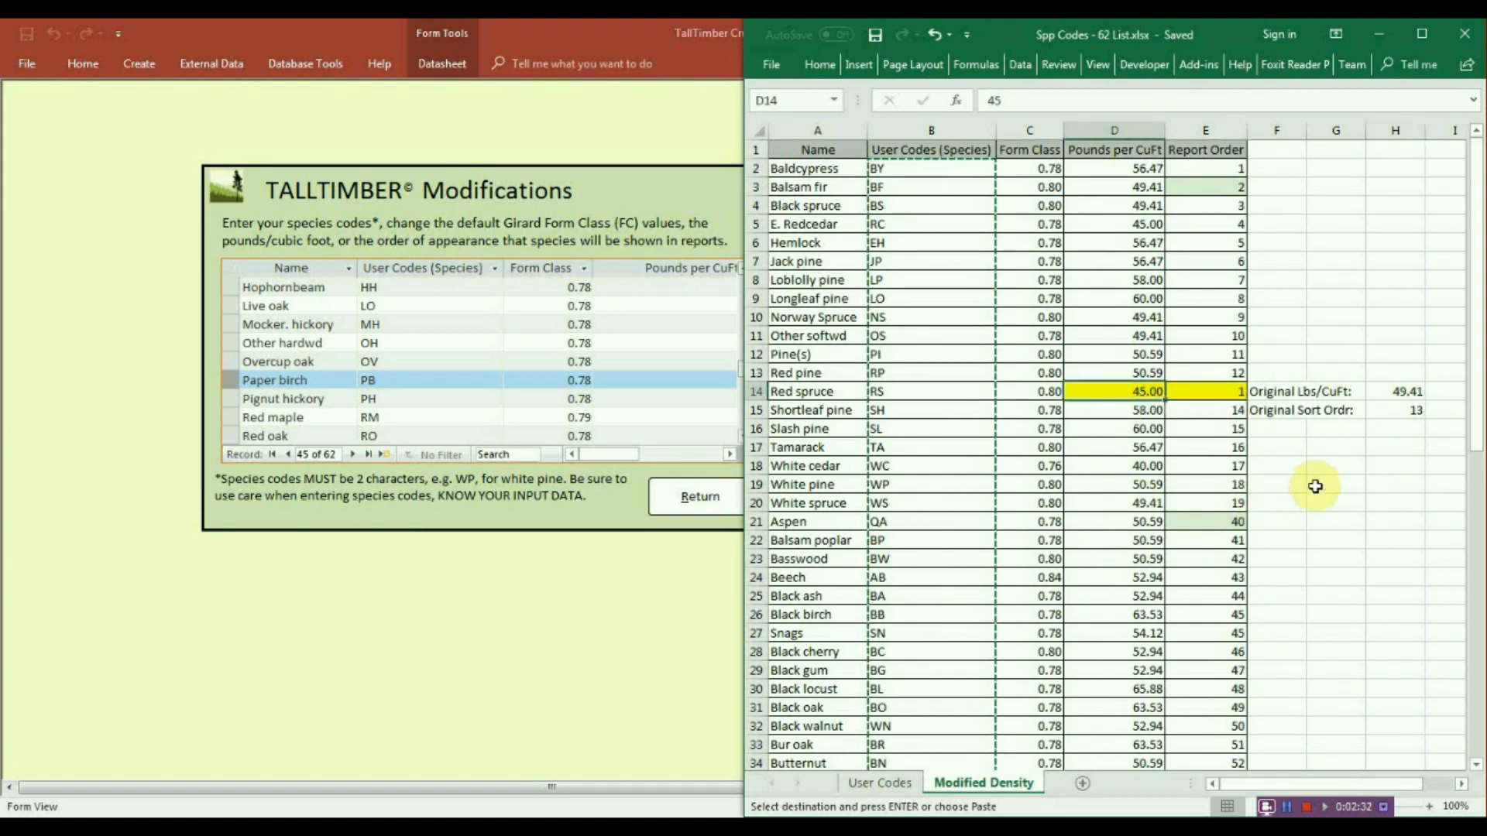
# Compare Paper birch's modified density and report order with the original values beside its row, and check them against Aspen's report order.
pyautogui.scroll(-4, 1307, 484)
pyautogui.scroll(-4, 1305, 482)
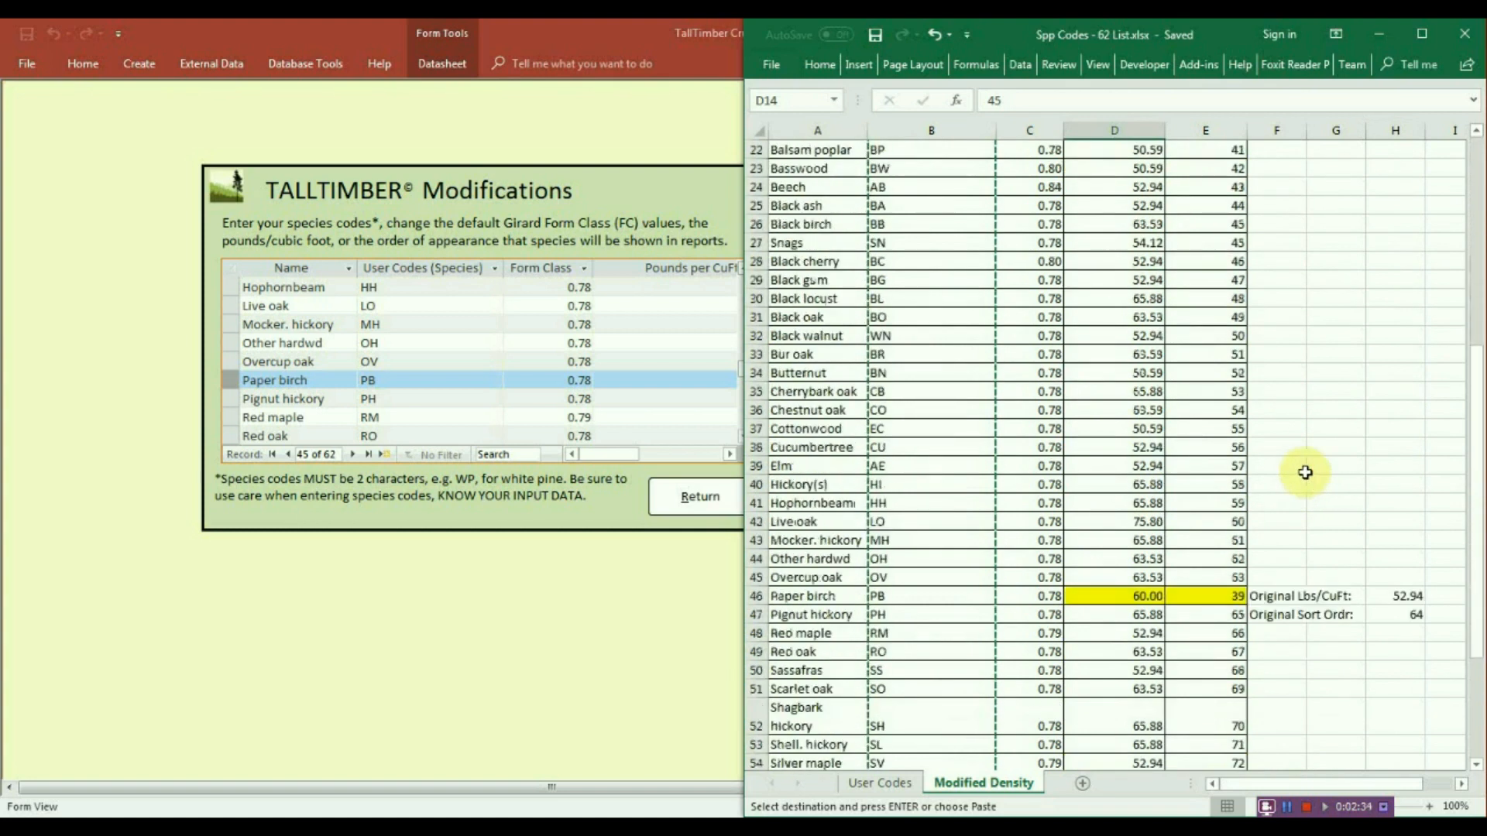
pyautogui.click(1124, 540)
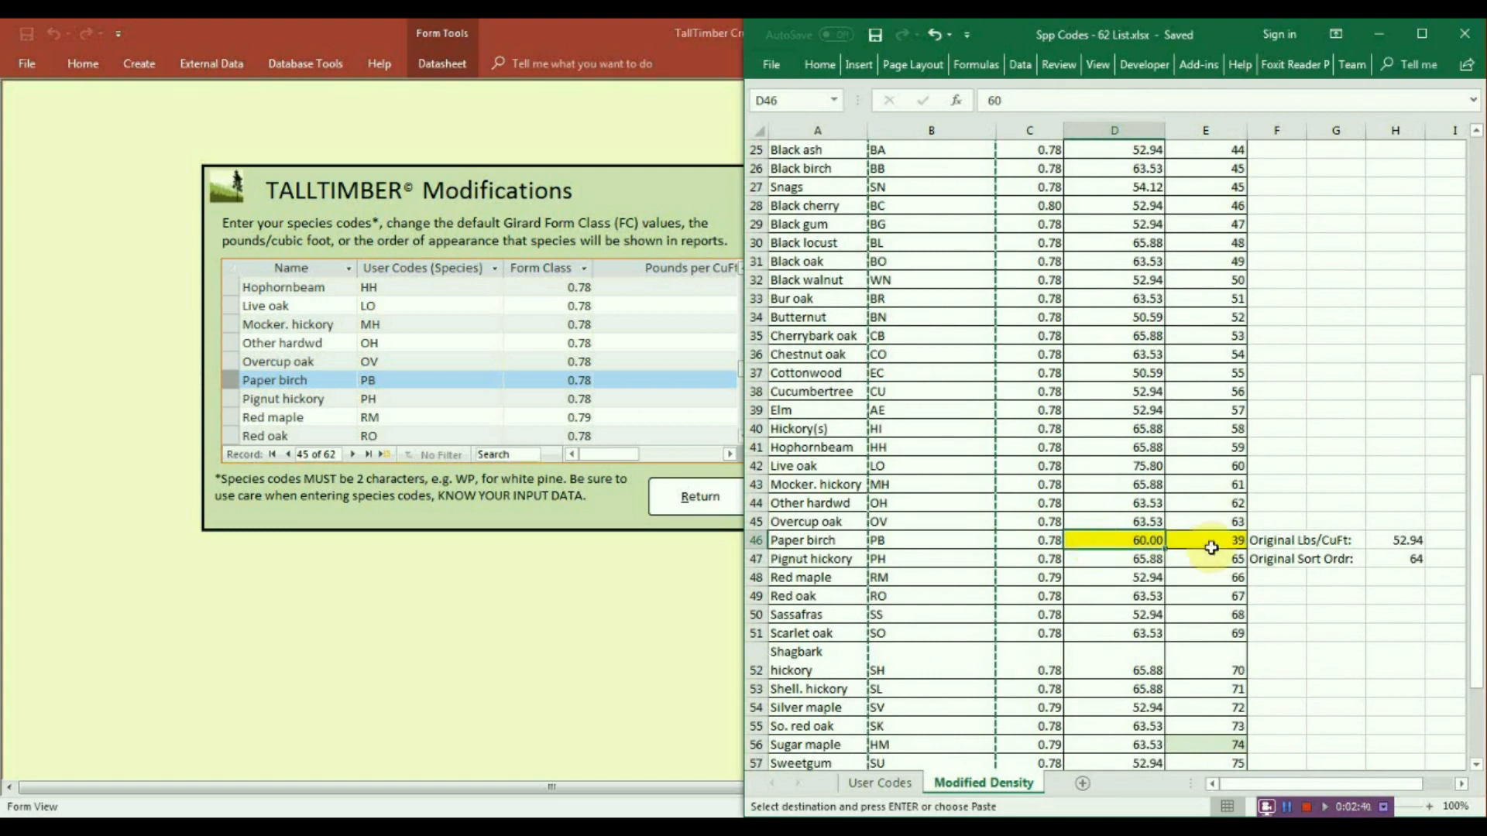
pyautogui.click(1386, 541)
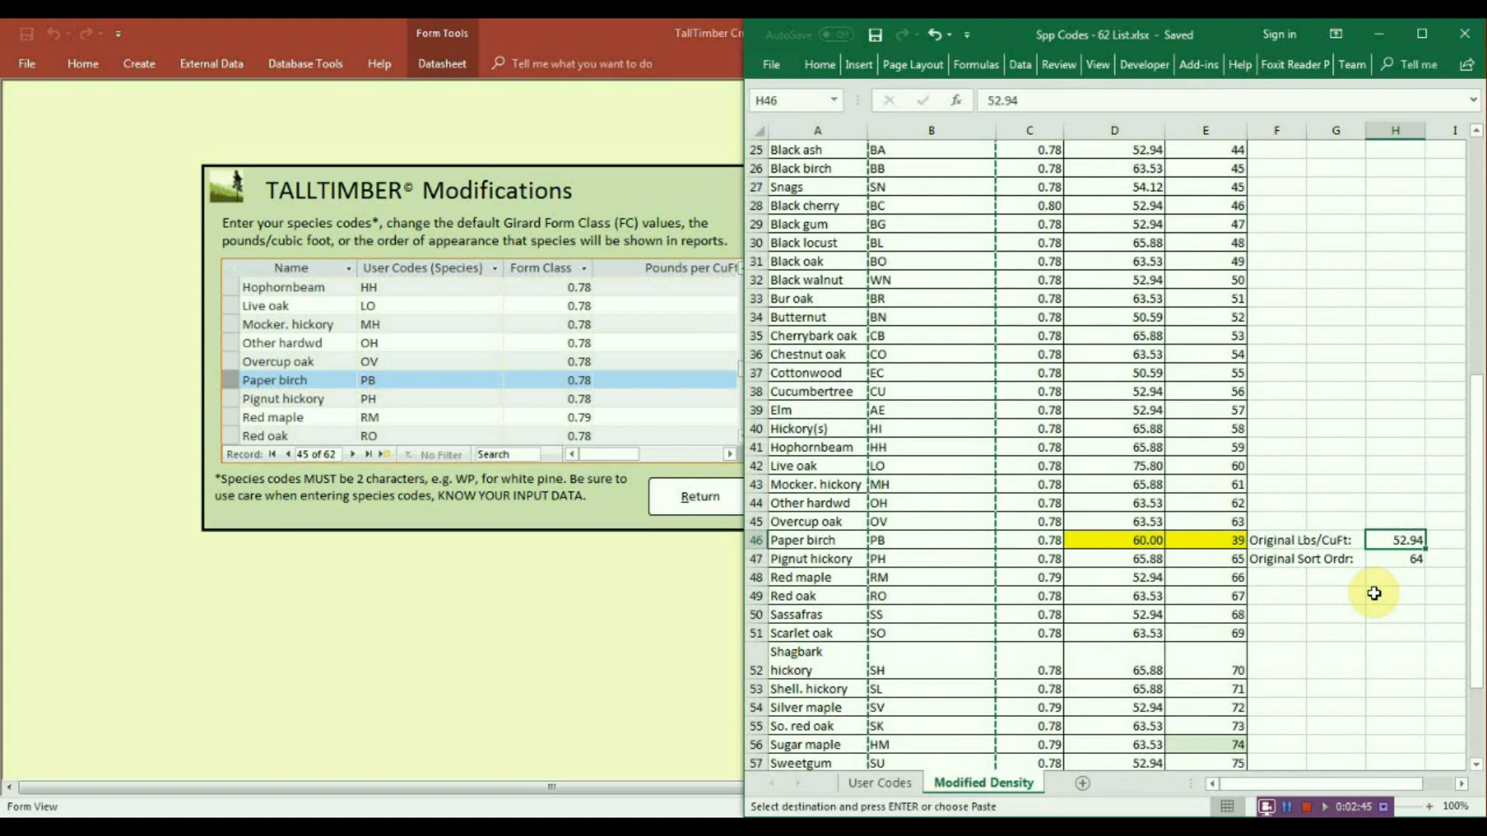
pyautogui.click(1125, 541)
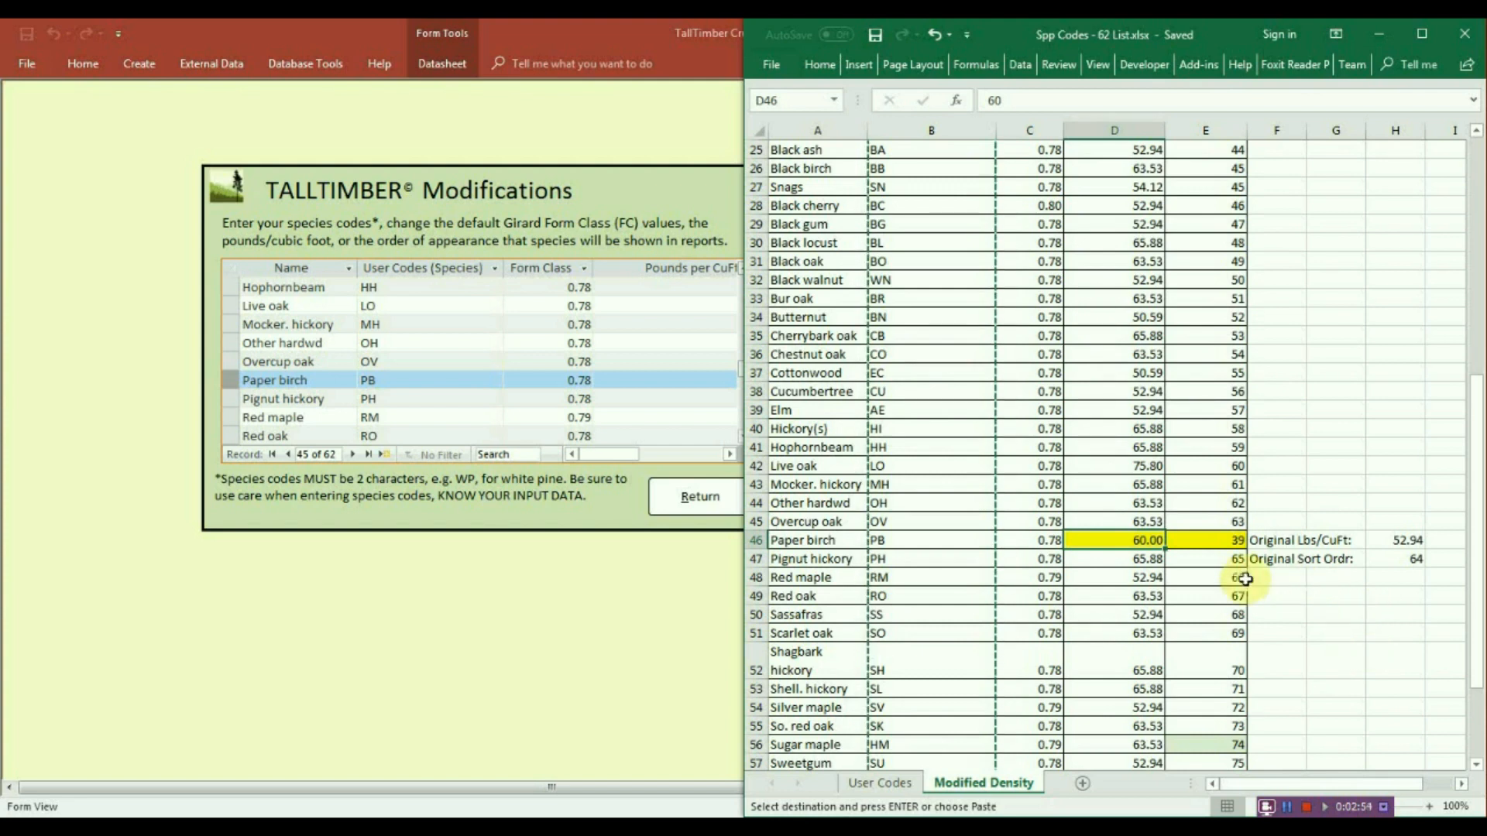
pyautogui.click(1385, 561)
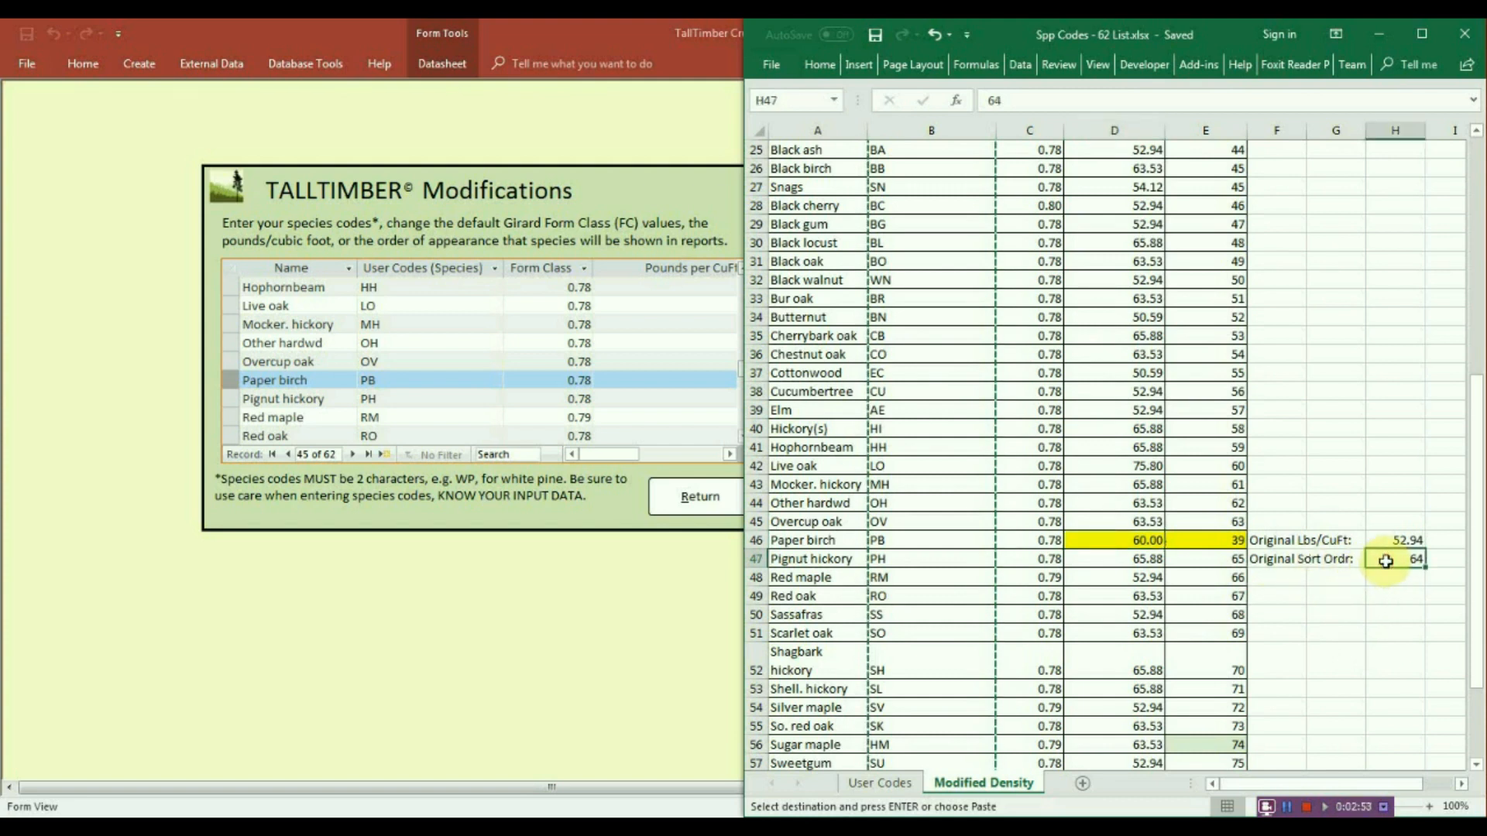
pyautogui.click(1214, 541)
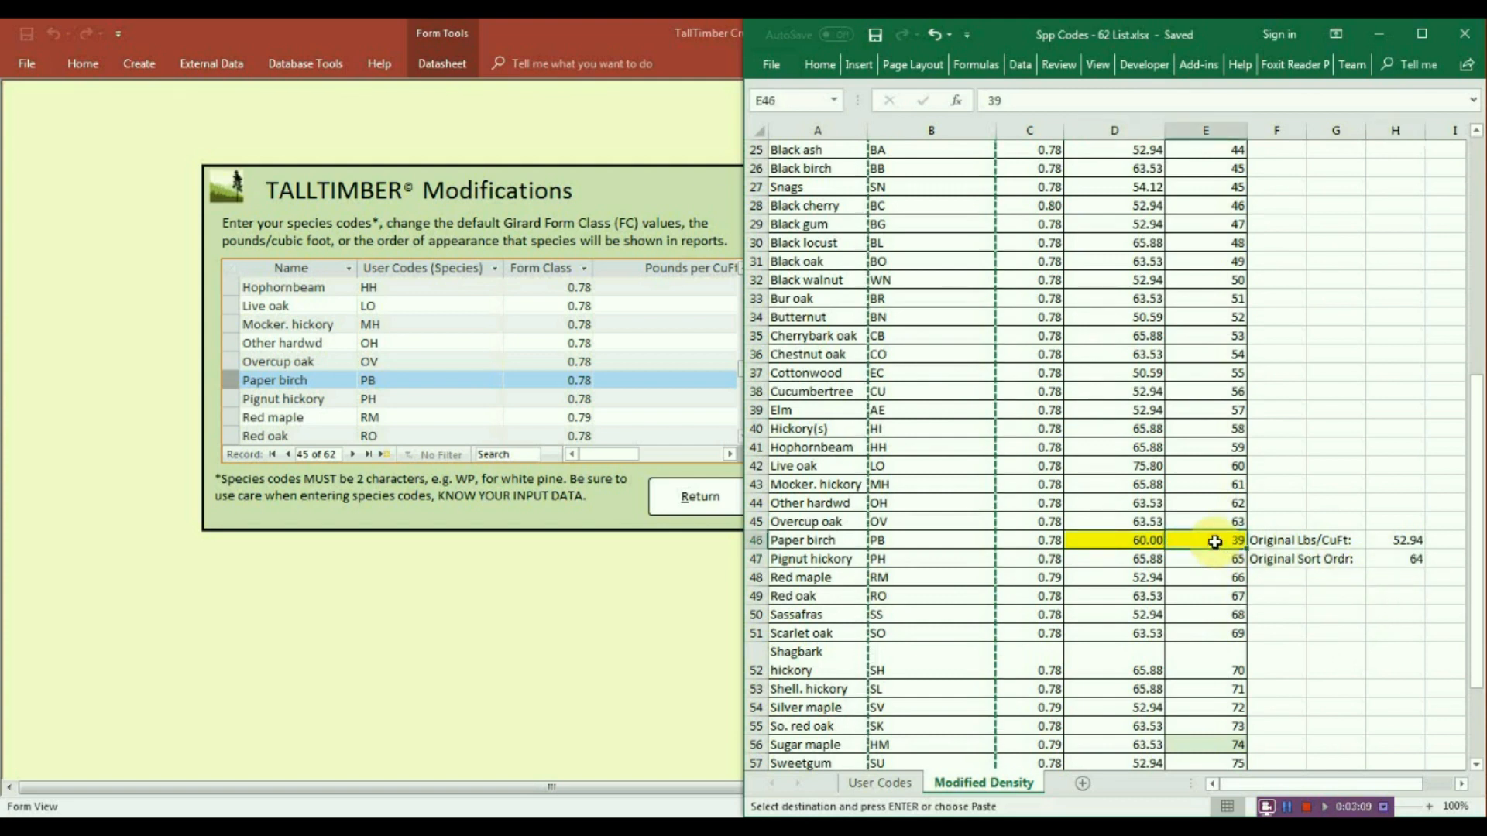
pyautogui.scroll(1, 1257, 507)
pyautogui.scroll(5, 1257, 507)
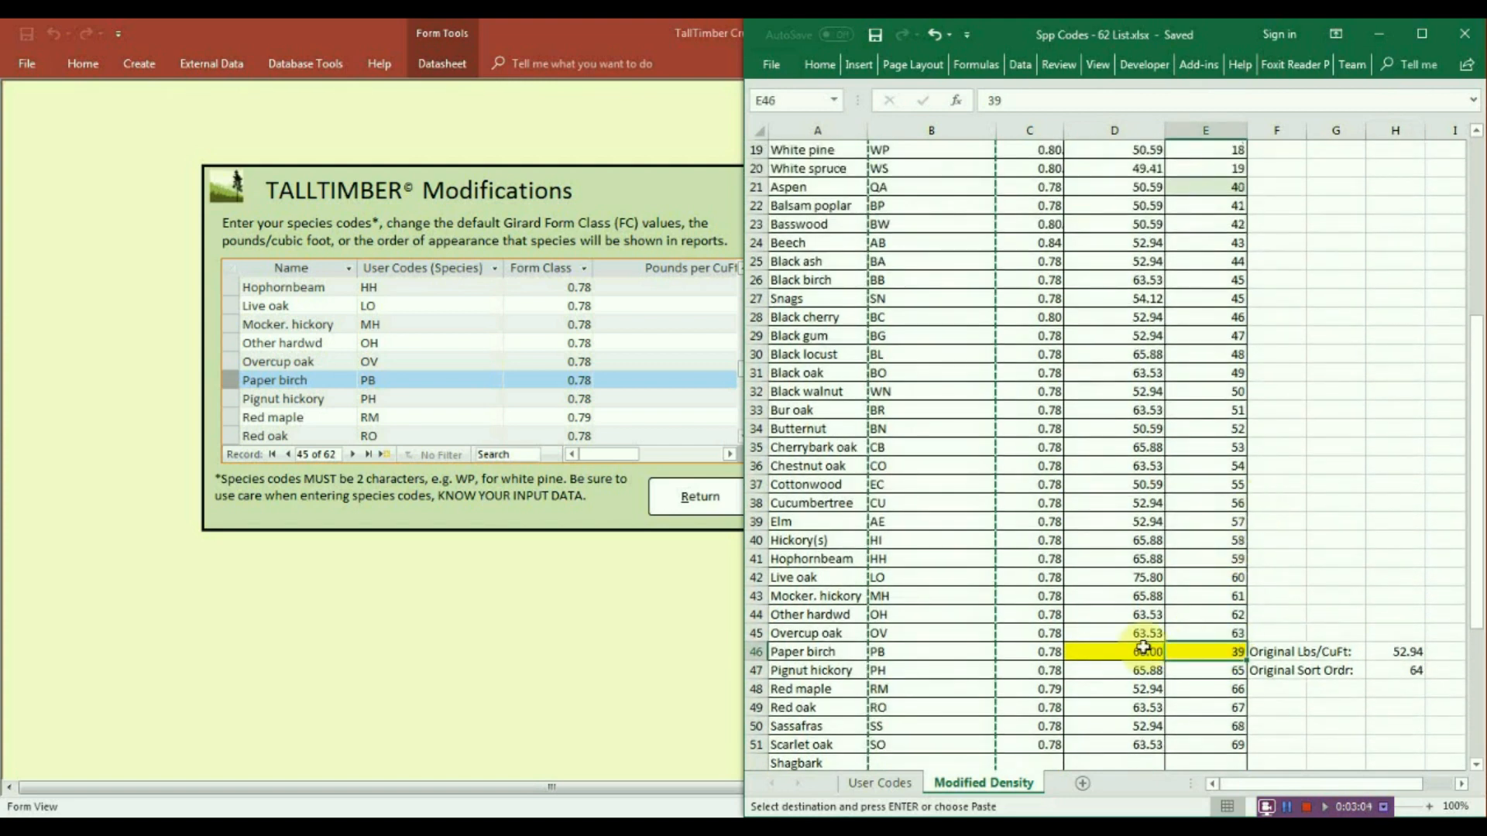
pyautogui.click(1189, 181)
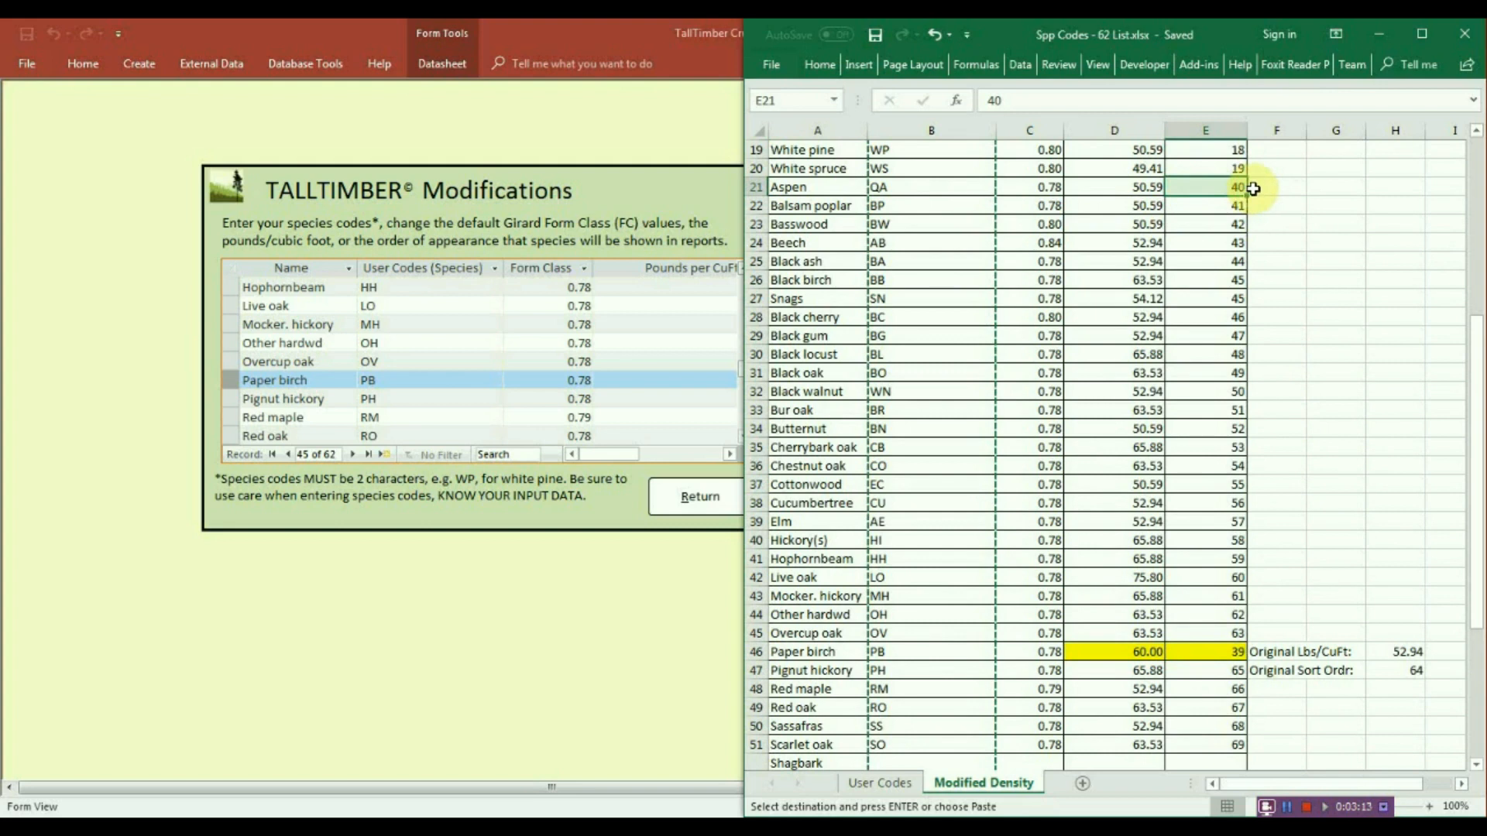
# Copy the Pounds per CuFt and Report Order values for all species, D2:E63, from the Modified Density sheet.
pyautogui.scroll(6, 1309, 345)
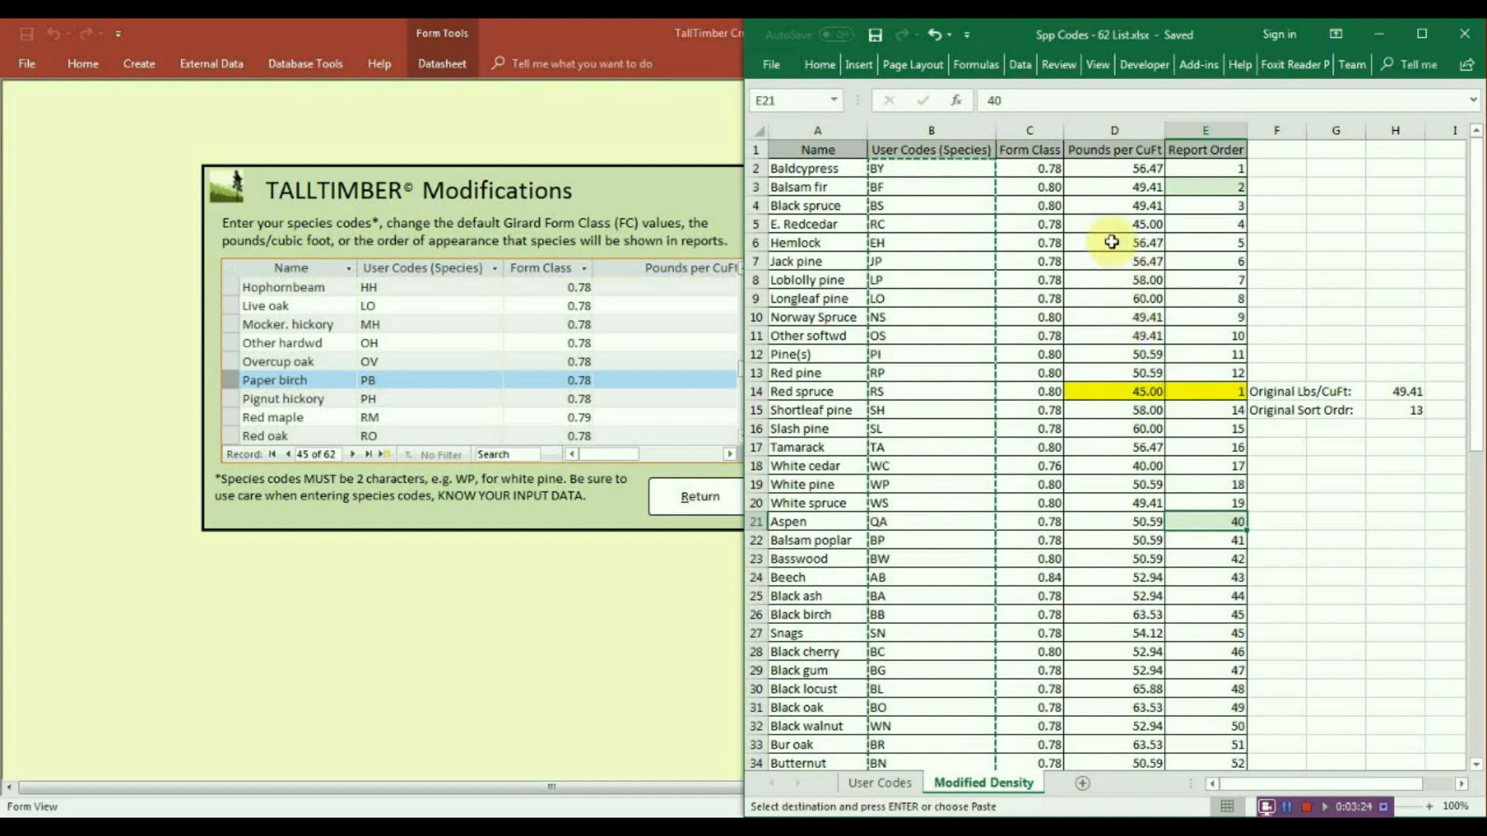
pyautogui.moveTo(1119, 168); pyautogui.dragTo(1227, 168)
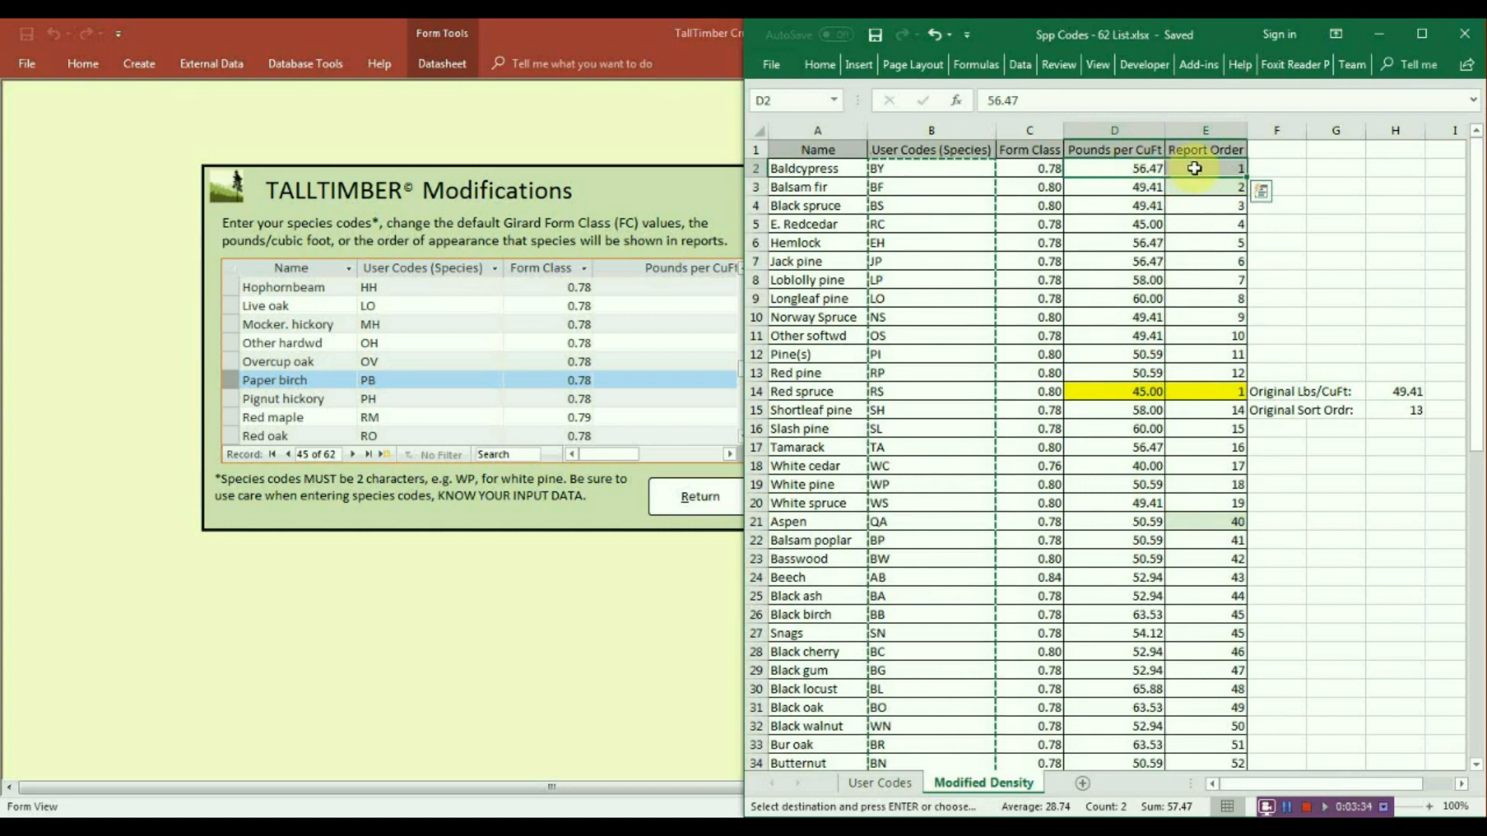
pyautogui.hotkey('ctrl', 'shift', 'Down')
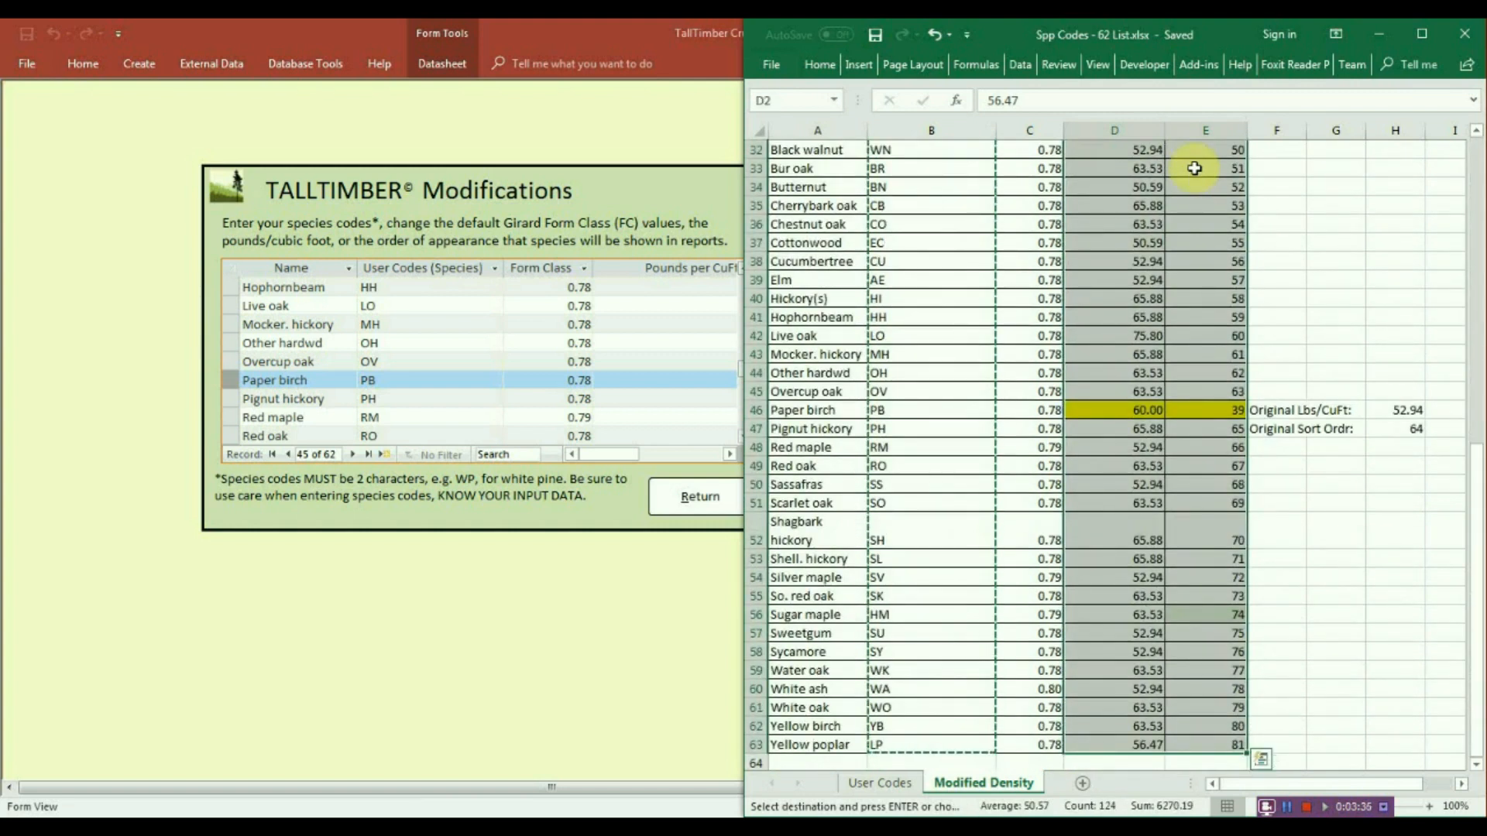
pyautogui.scroll(8, 1195, 168)
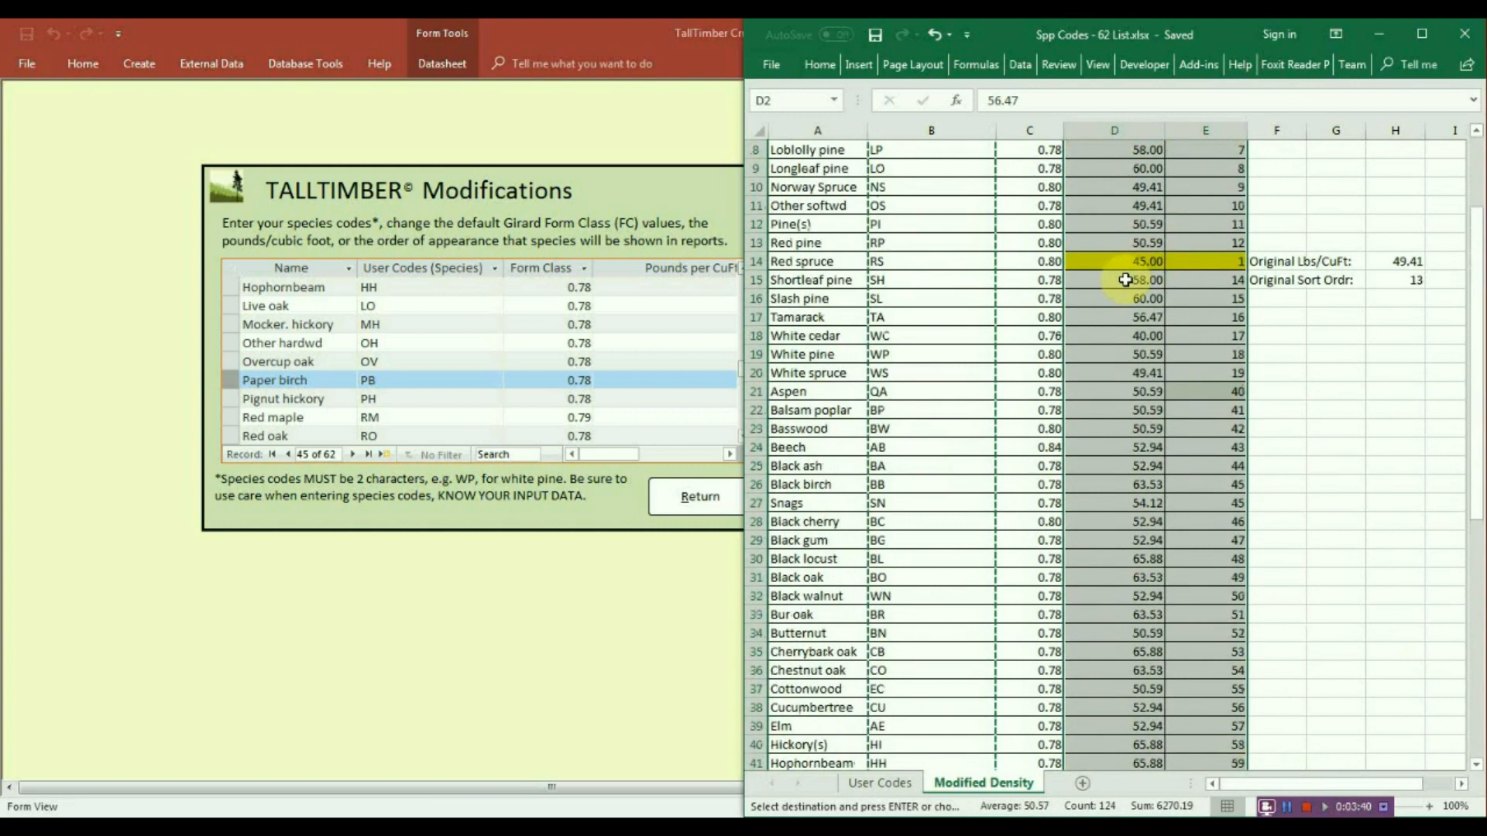
pyautogui.rightClick(1127, 280)
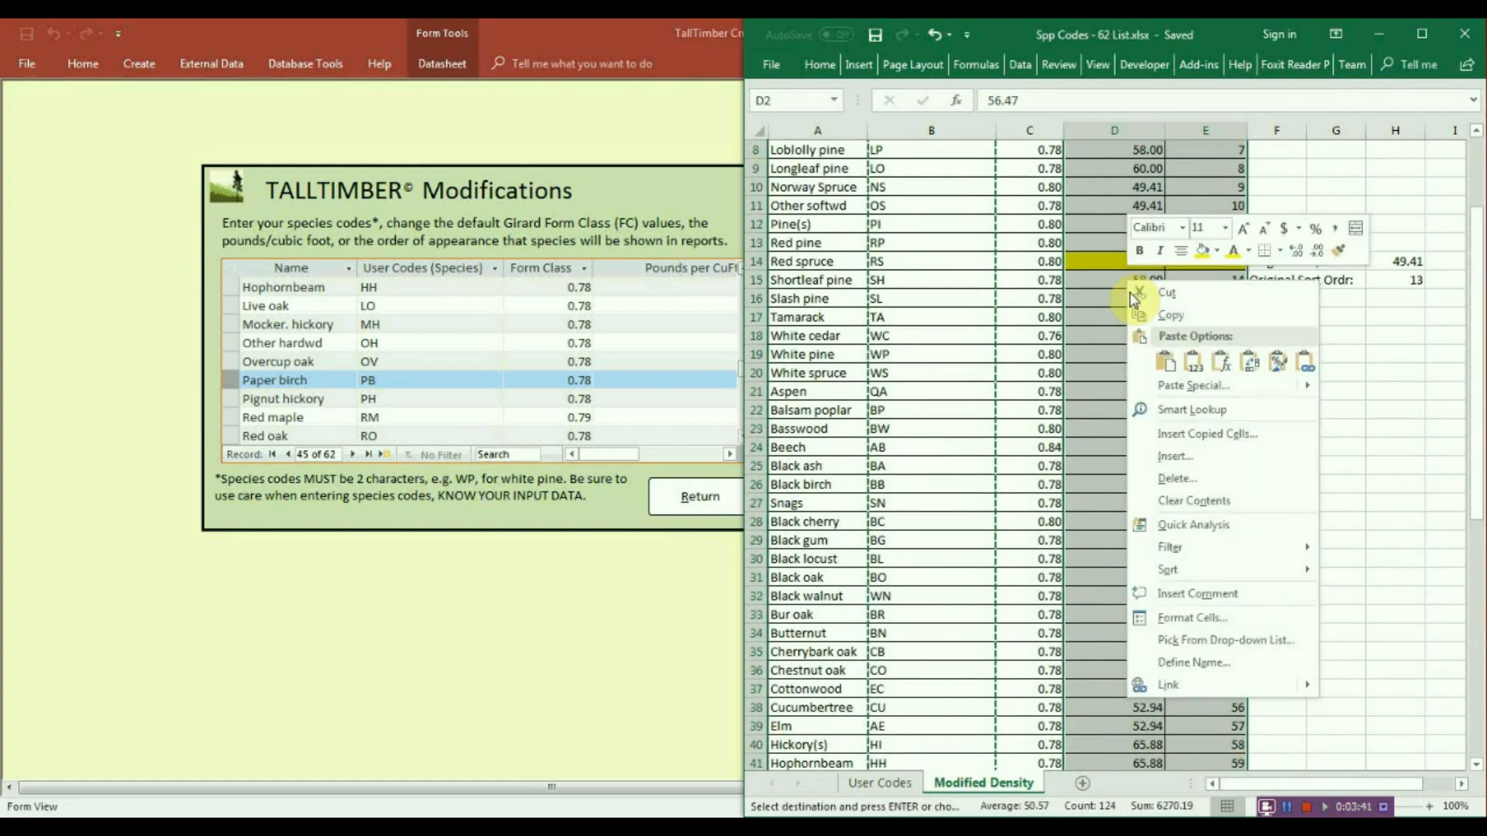
pyautogui.click(1171, 315)
pyautogui.scroll(3, 1183, 318)
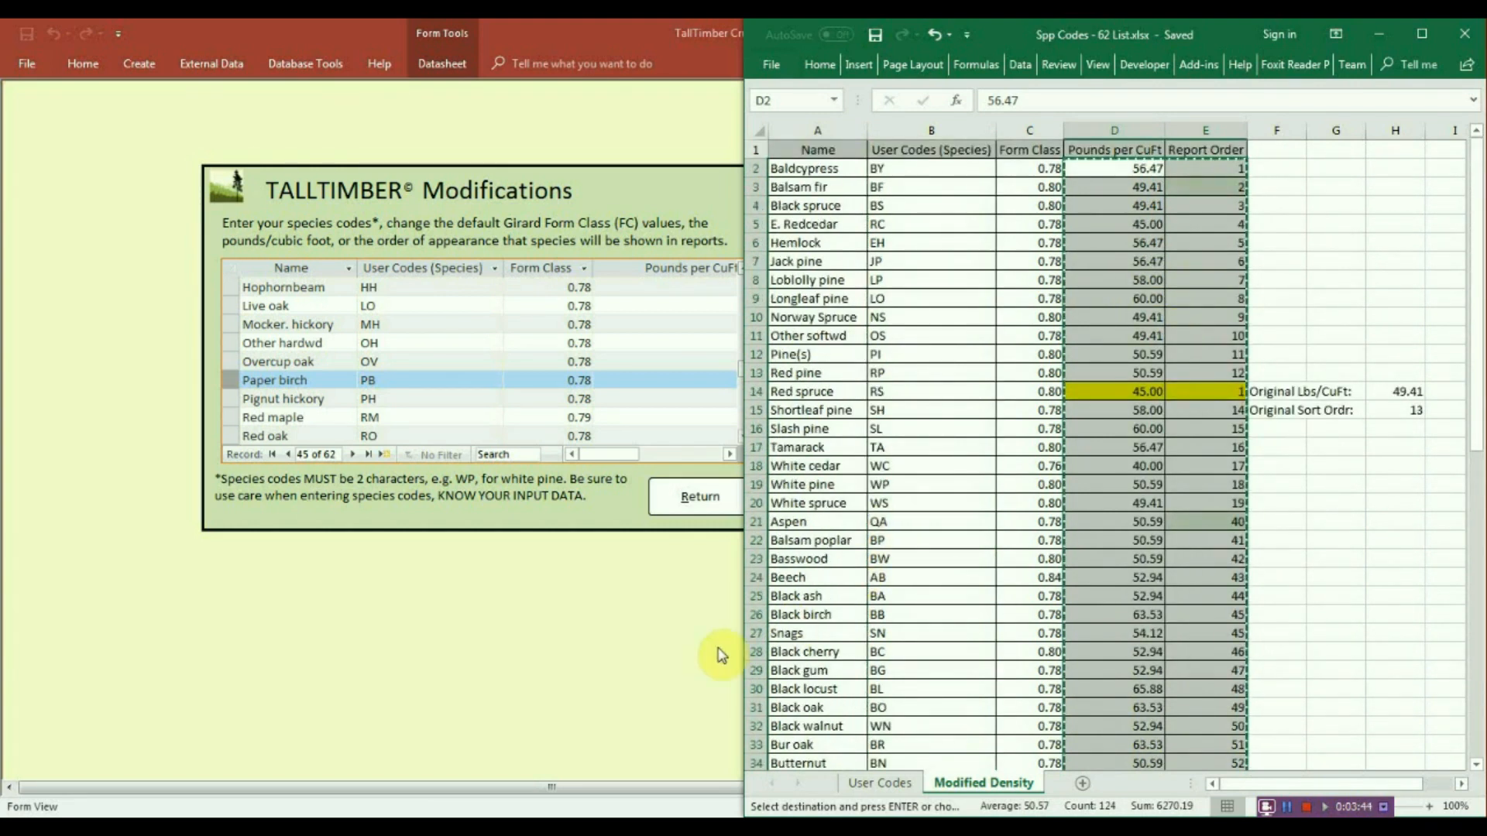
# Switch to TallTimber and paste the copied values over the Pounds per CuFt and Report Order columns of the Modifications table, accepting all 62 records.
pyautogui.click(672, 608)
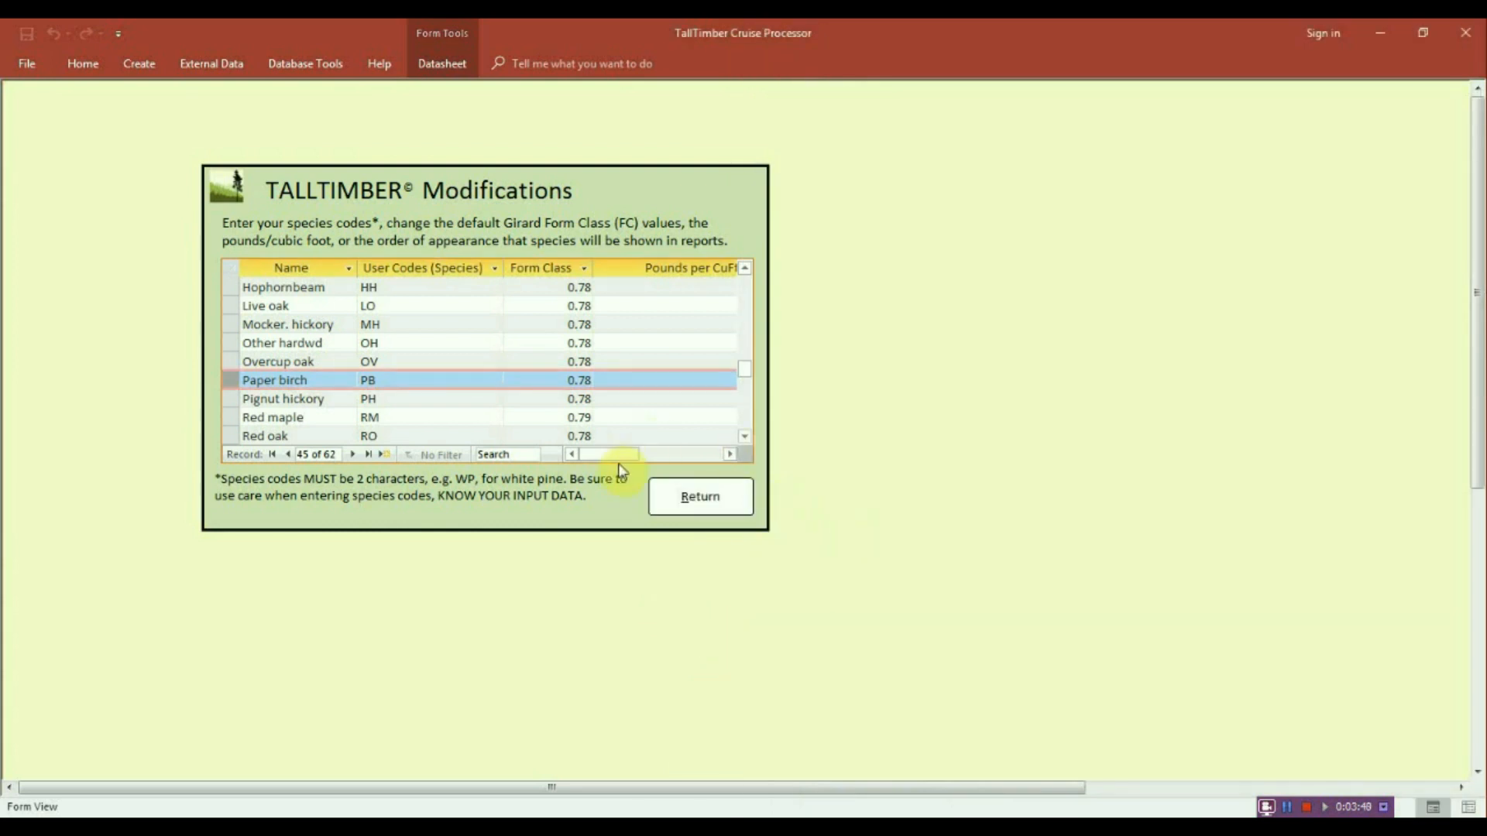
pyautogui.moveTo(629, 457); pyautogui.dragTo(666, 460)
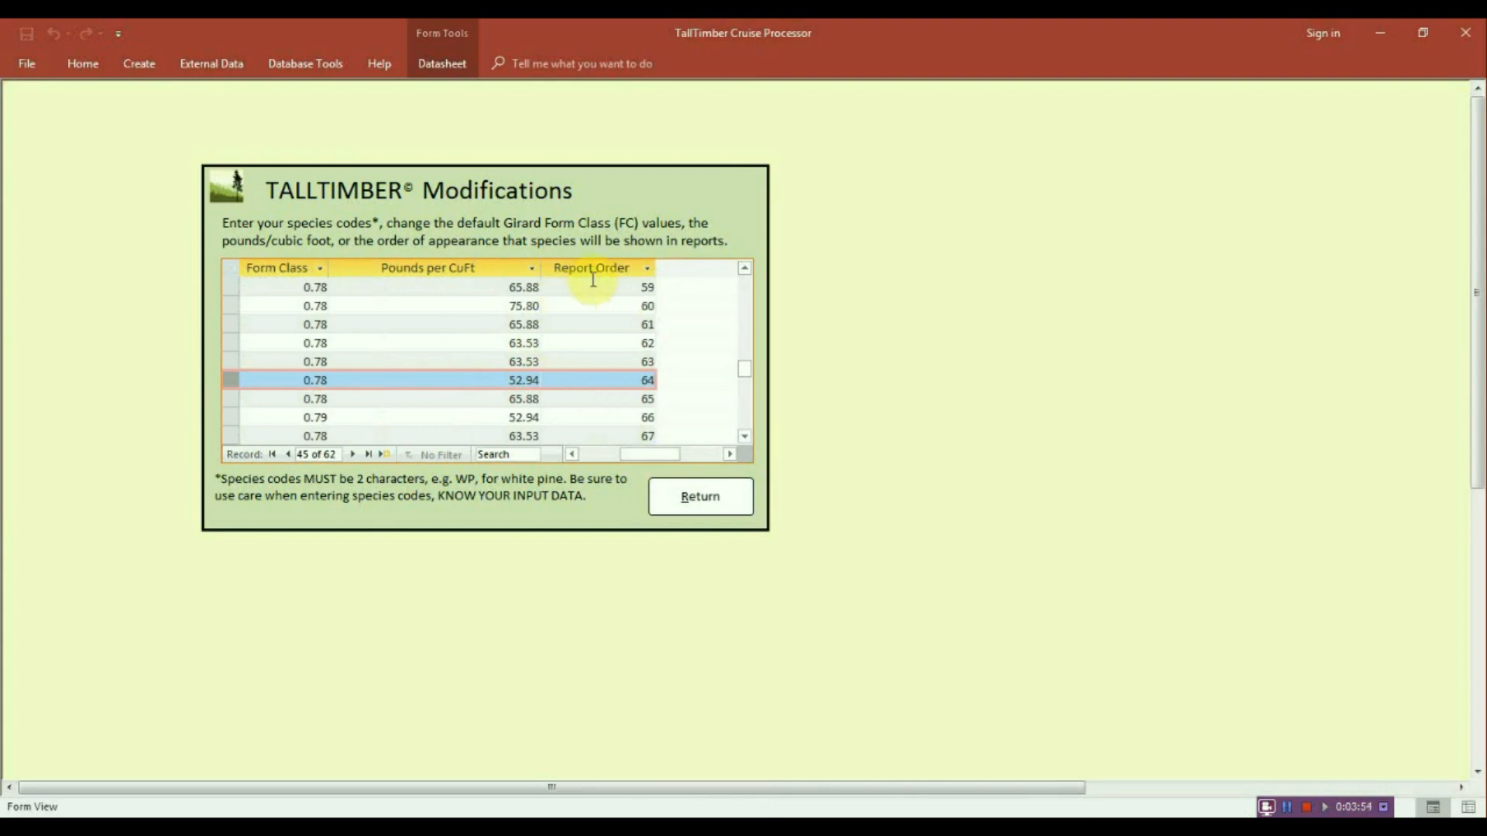
pyautogui.moveTo(467, 265); pyautogui.dragTo(573, 269)
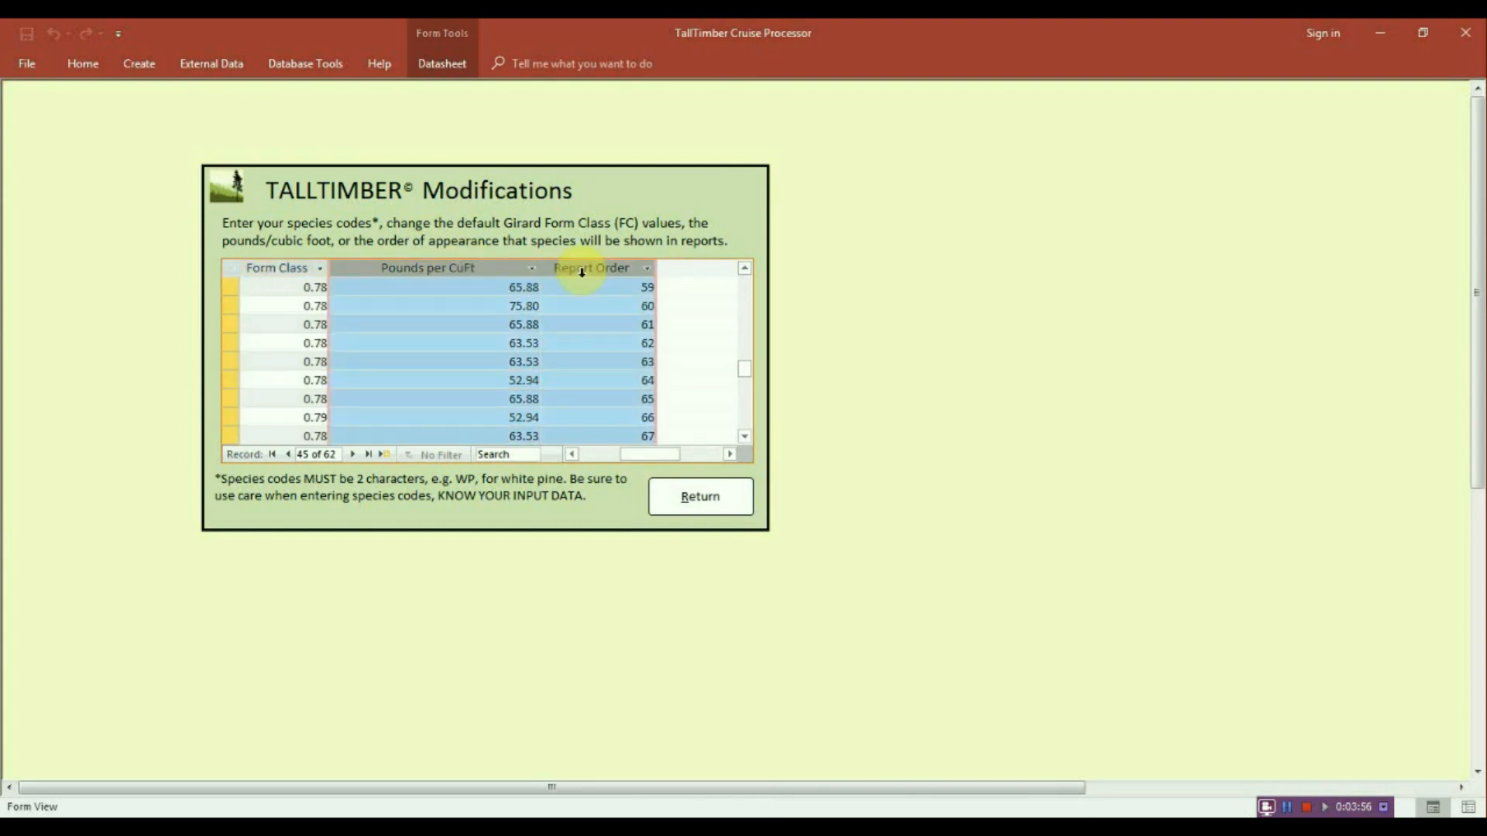
pyautogui.click(599, 335)
pyautogui.rightClick(601, 337)
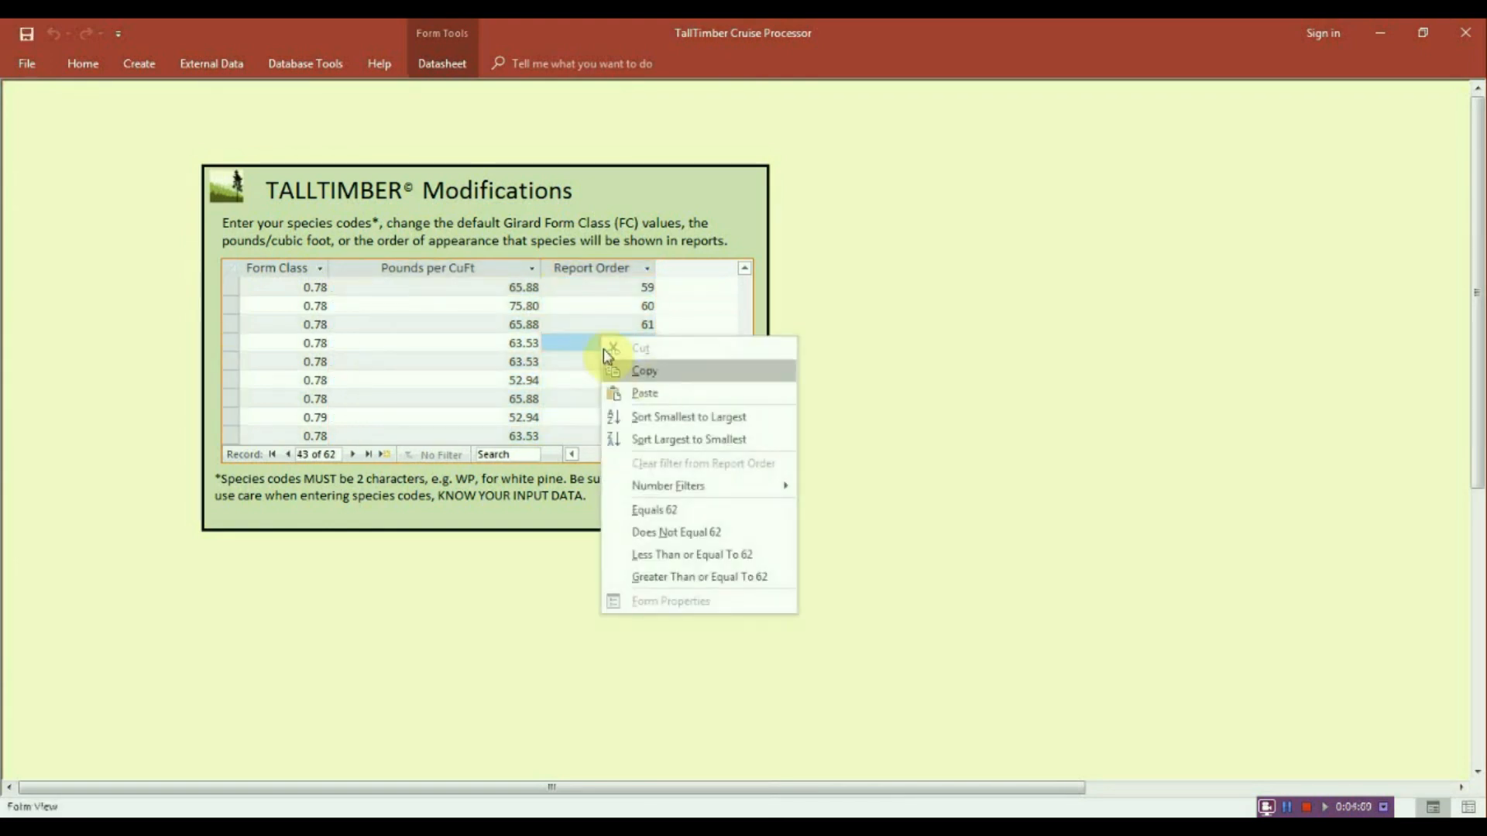
pyautogui.click(479, 268)
pyautogui.moveTo(478, 267); pyautogui.dragTo(574, 268)
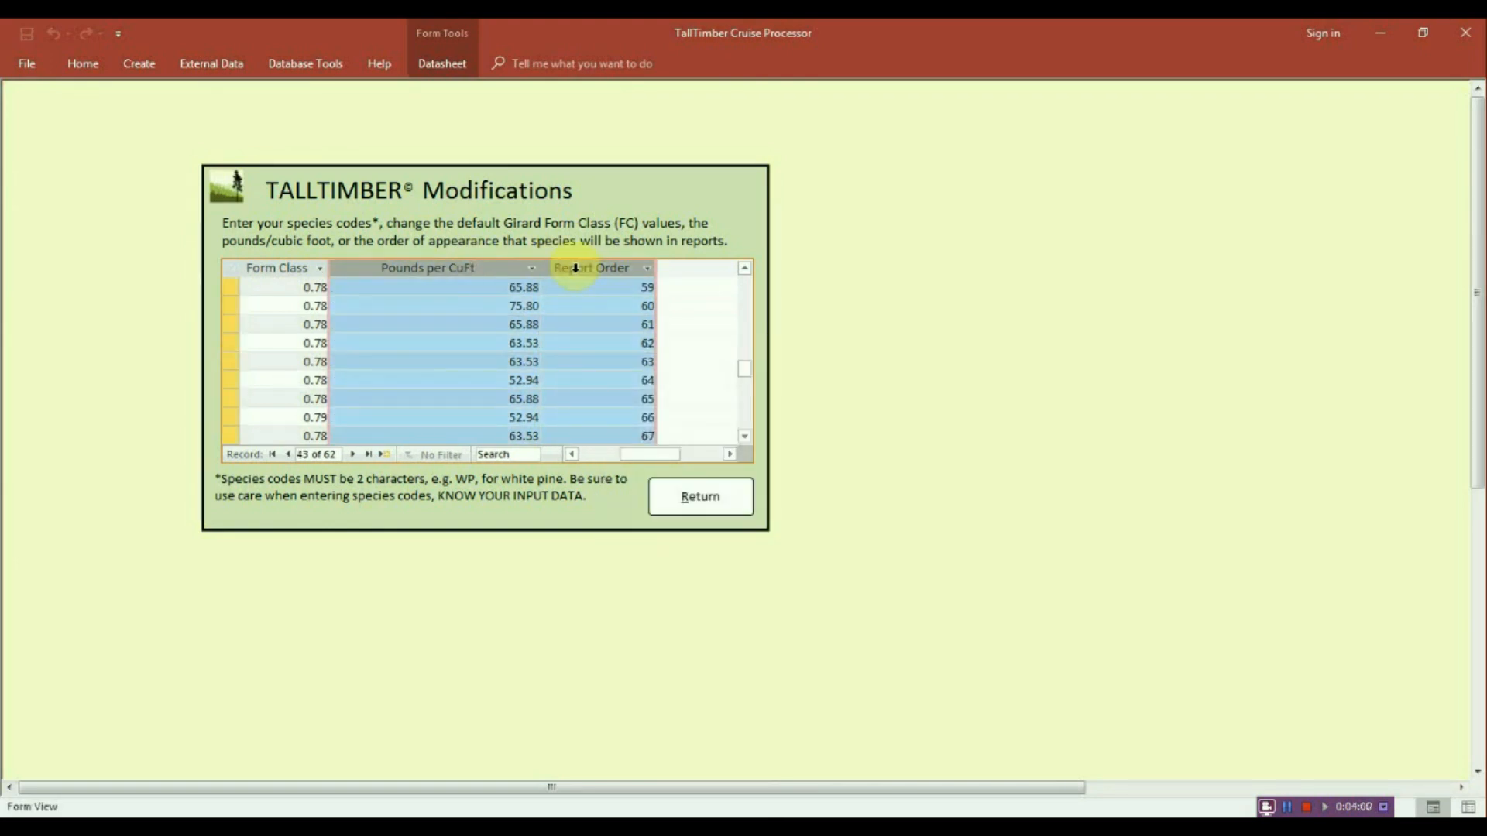
pyautogui.rightClick(576, 268)
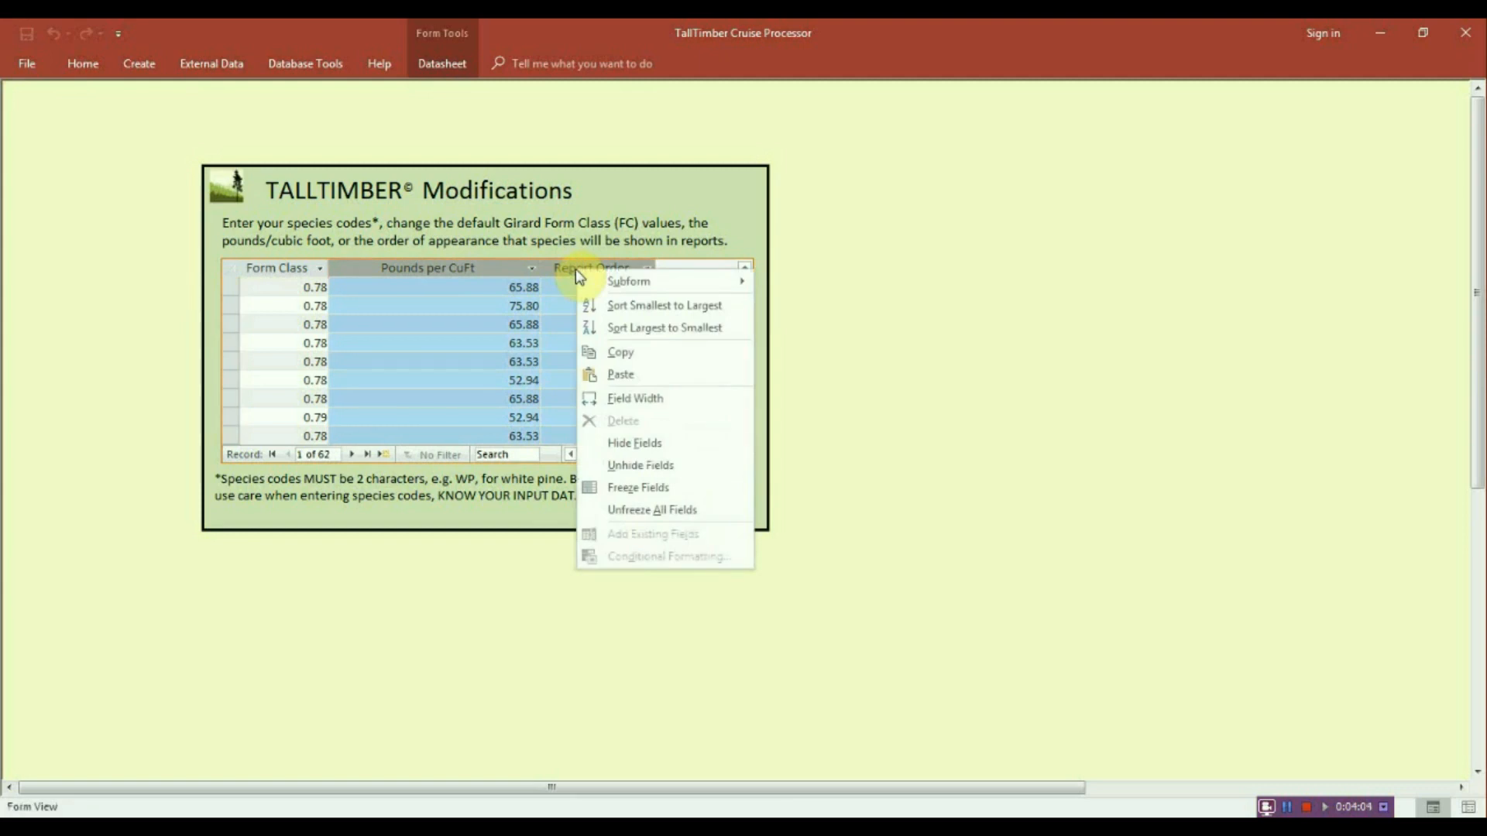
pyautogui.click(623, 375)
pyautogui.moveTo(683, 397); pyautogui.dragTo(771, 310)
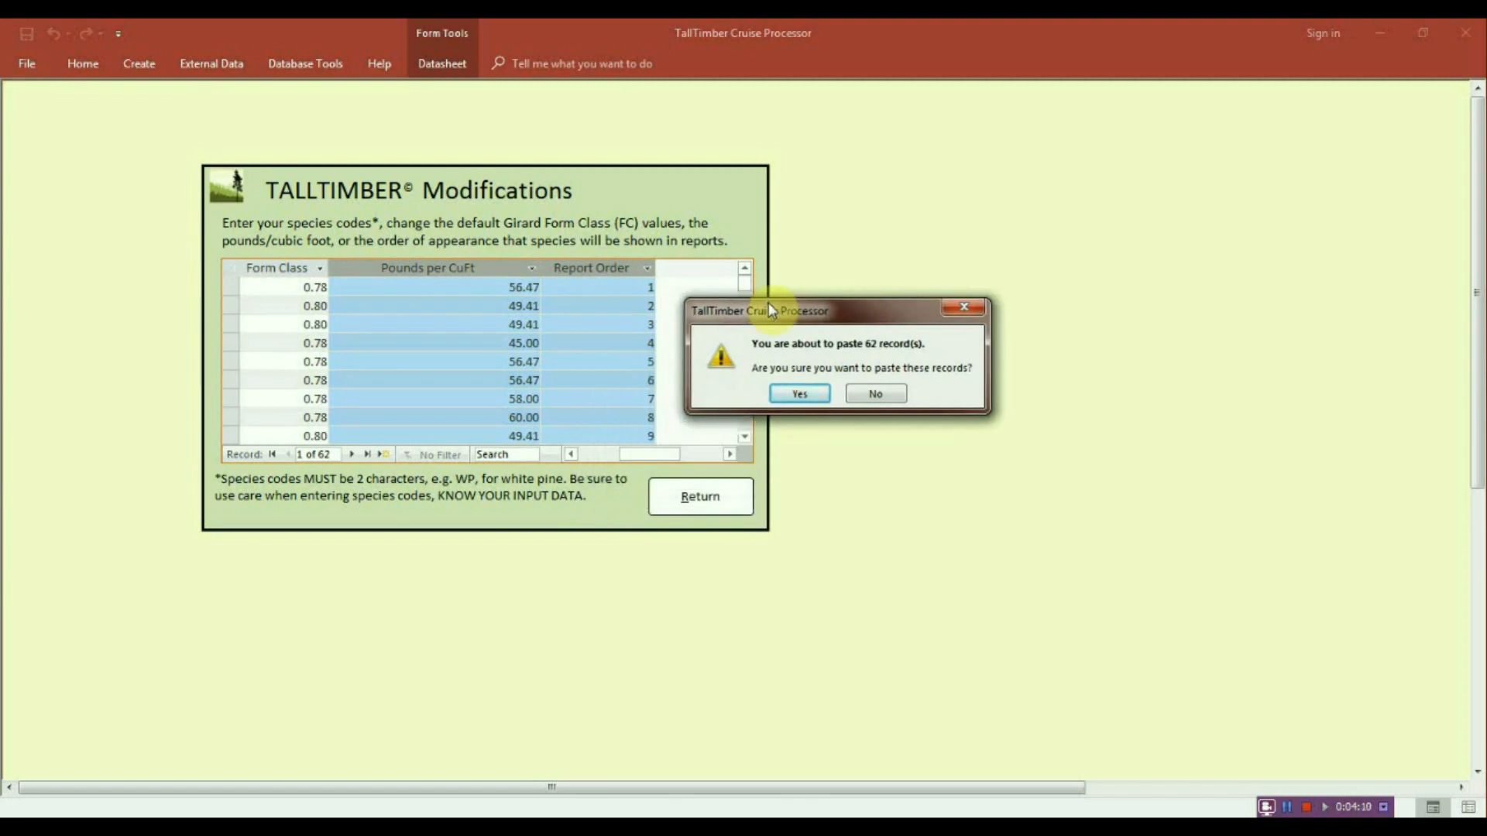
pyautogui.click(824, 396)
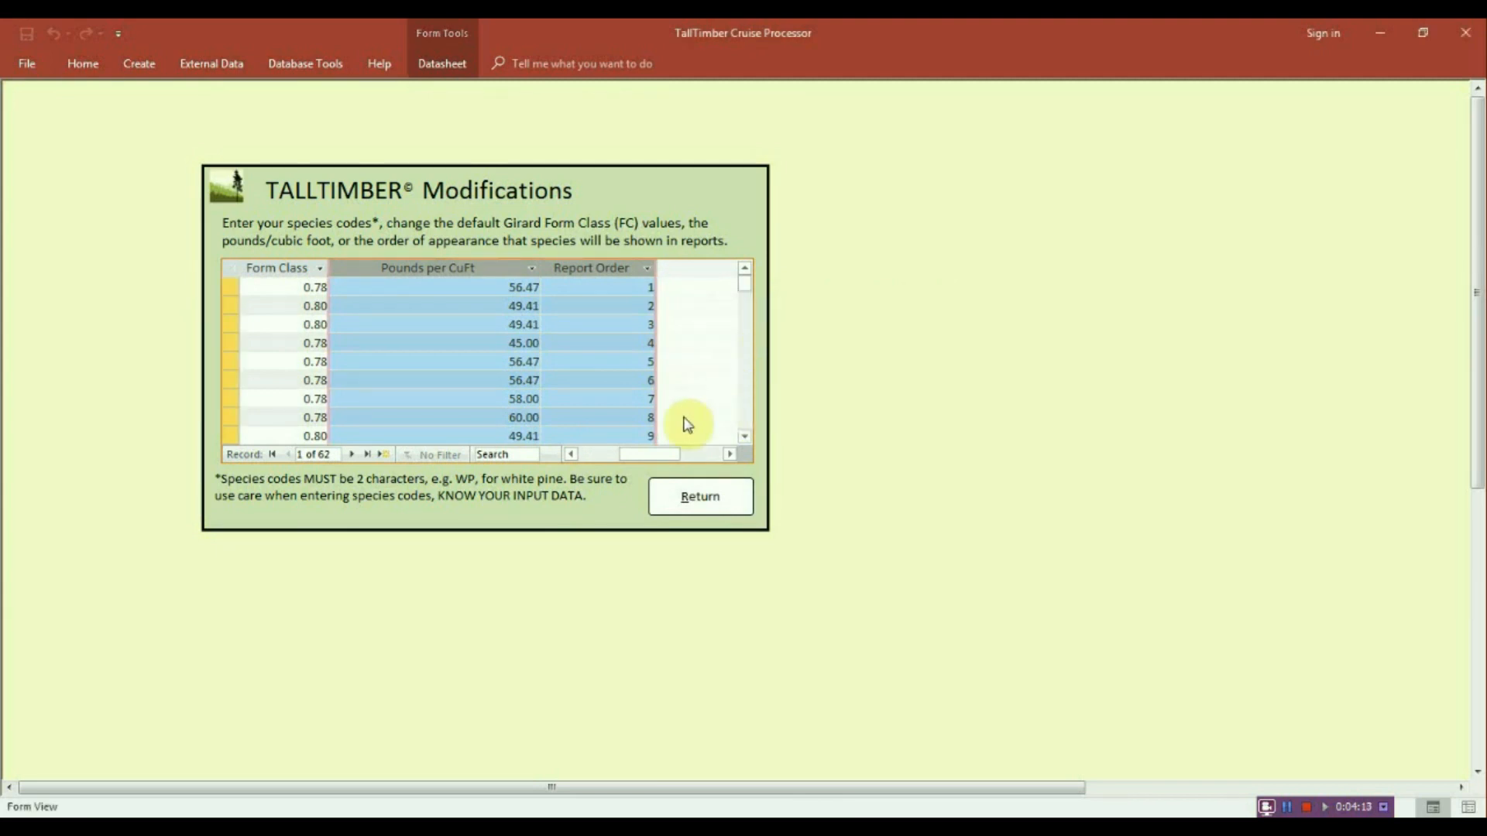
# Check the pasted density and report order for Red spruce, and switch to Tons Per Acre - Default Values - DeerPond.pdf in Foxit Reader.
pyautogui.scroll(-2, 697, 385)
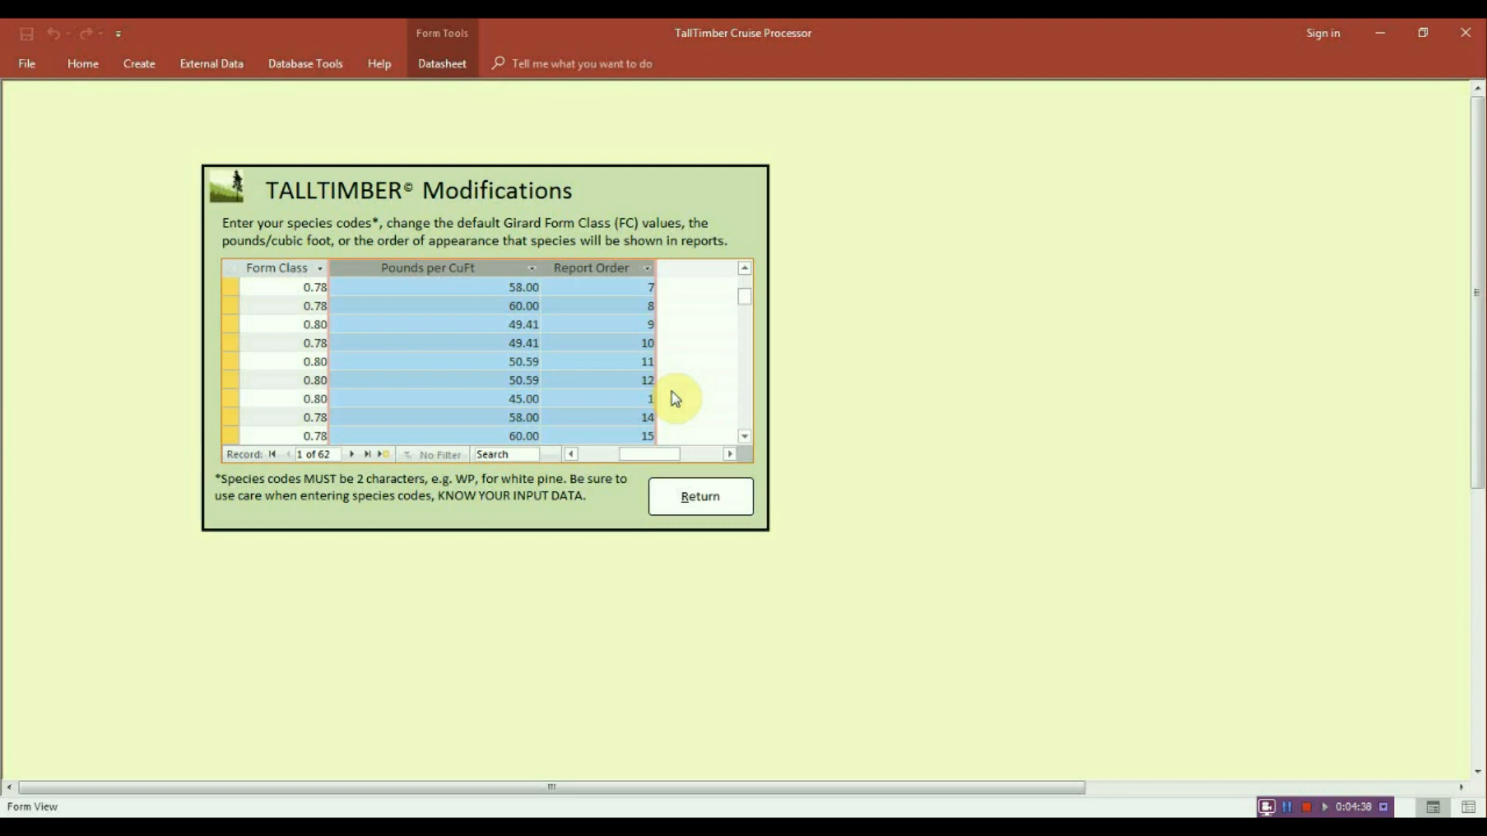
pyautogui.moveTo(715, 824)
pyautogui.click(714, 747)
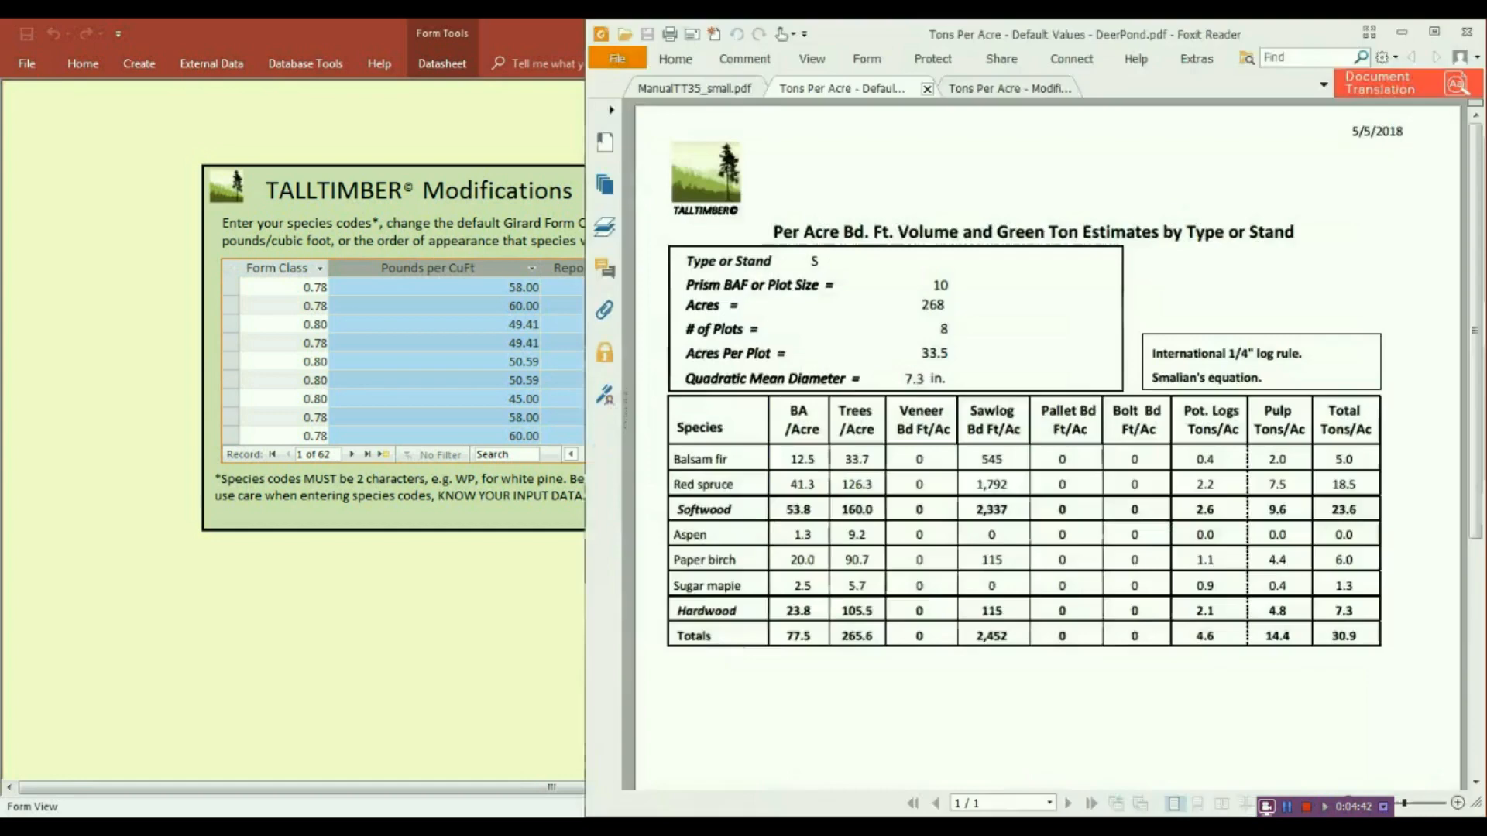